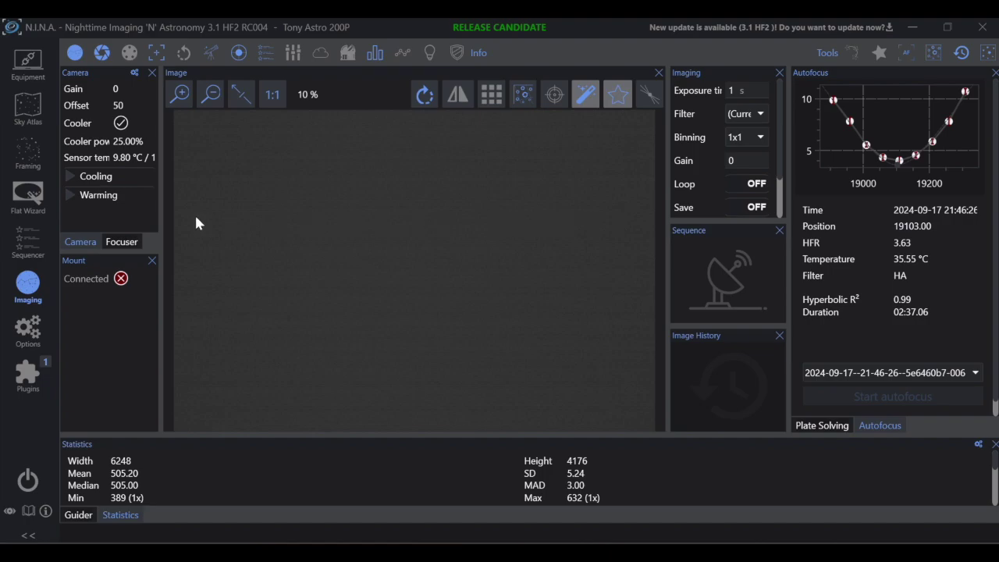
# Step: Check the flat panel equipment settings, then go back to the Imaging screen
pyautogui.click(28, 63)
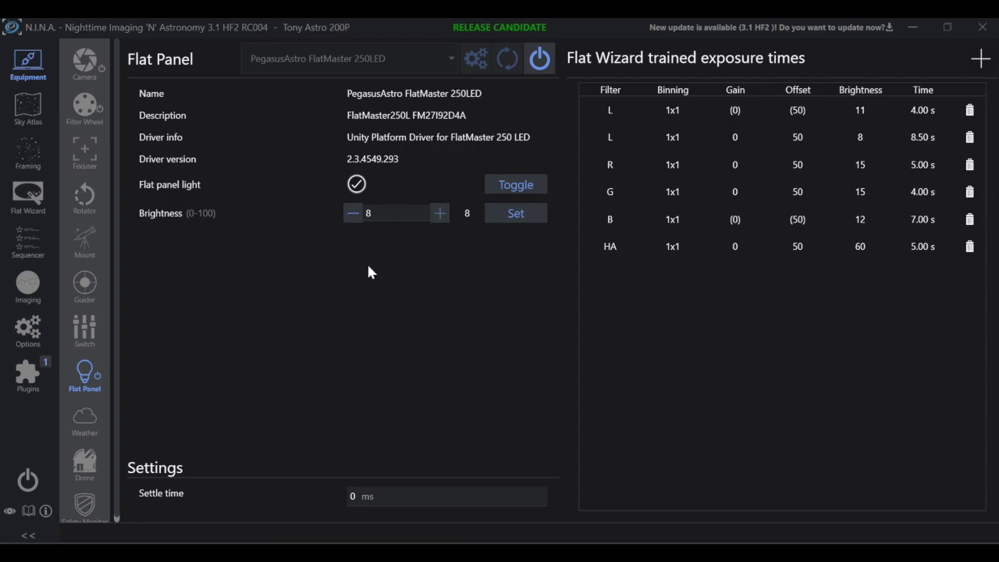
pyautogui.click(28, 284)
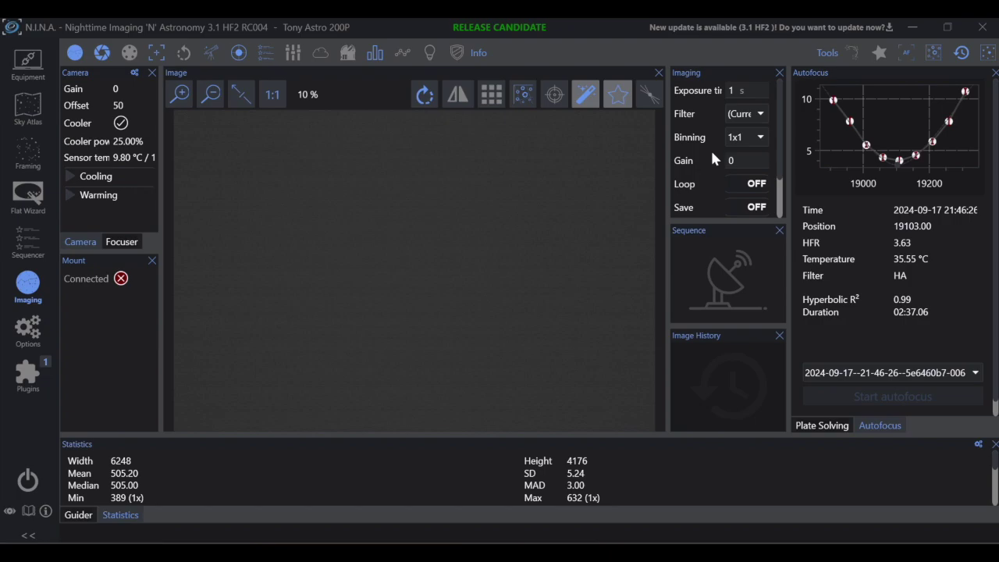
pyautogui.click(40, 69)
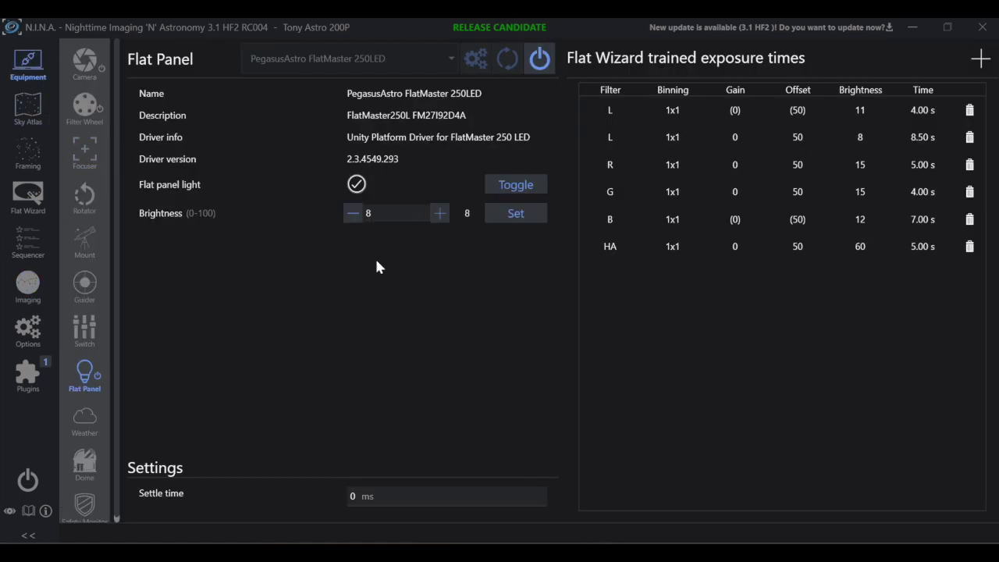
pyautogui.click(39, 274)
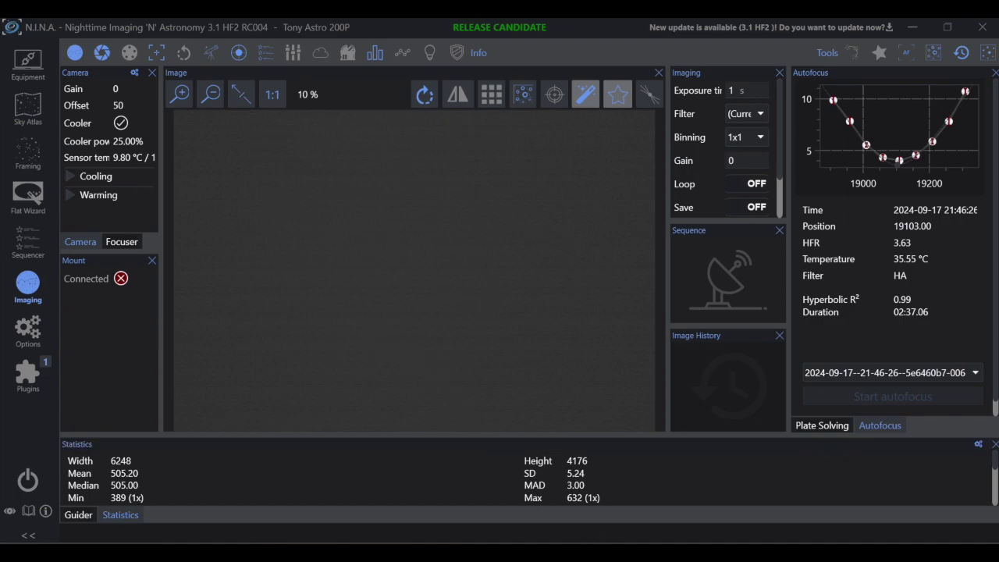
# Step: Take a single flat exposure and log its mean ADU, 3289, in Notepad
pyautogui.hotkey('alt', 'Tab')
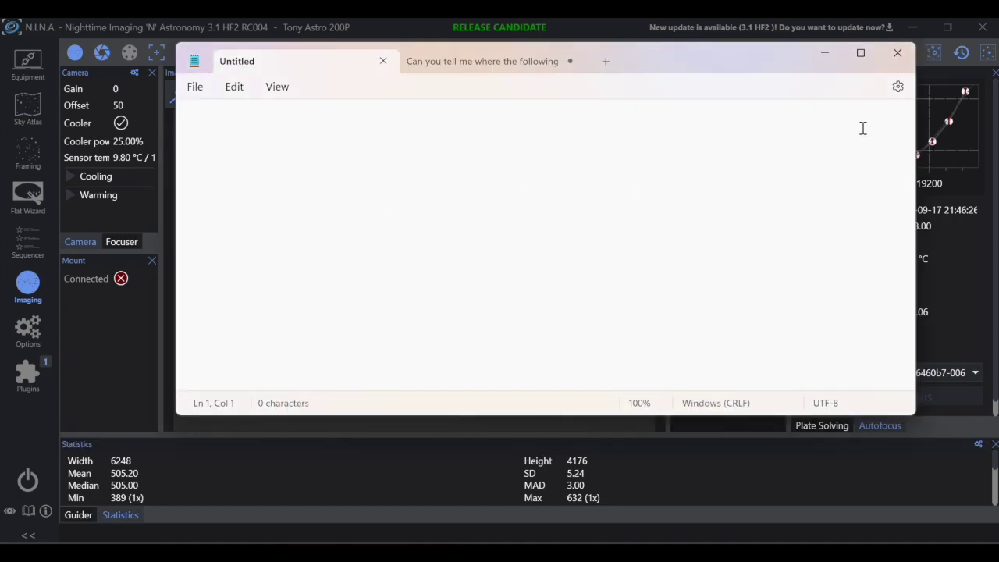
pyautogui.click(825, 54)
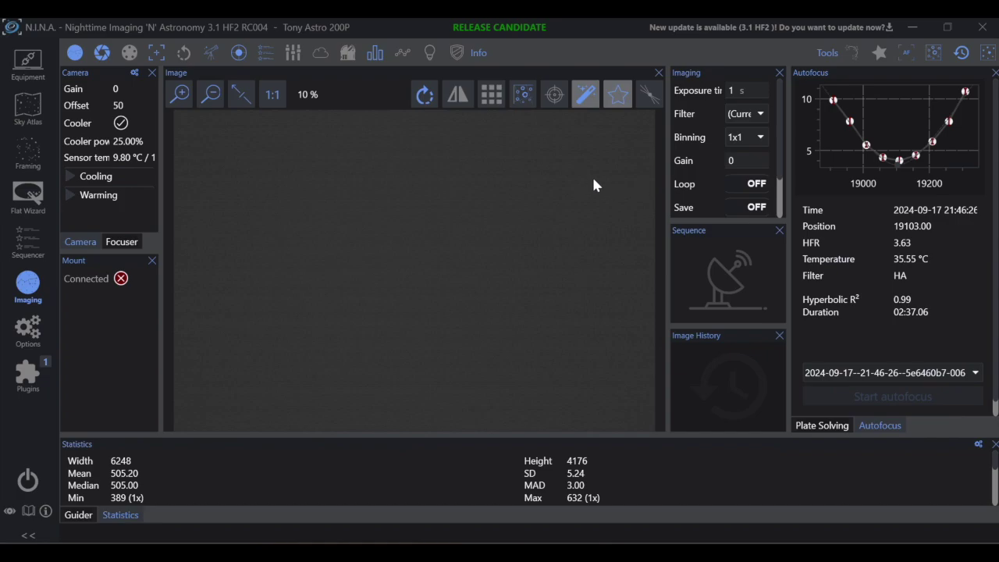
pyautogui.scroll(-2, 706, 148)
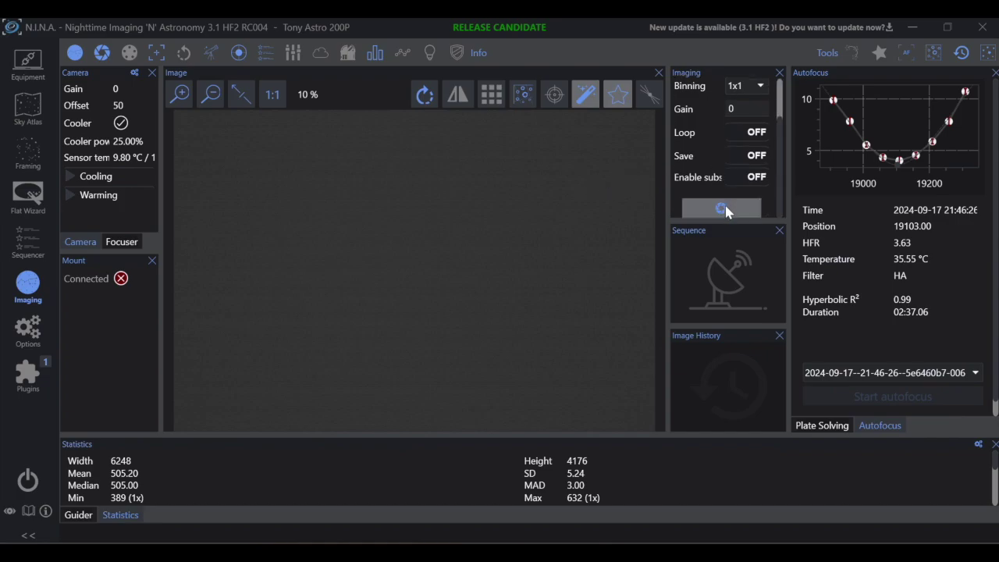
pyautogui.scroll(2, 734, 134)
pyautogui.scroll(-2, 708, 162)
pyautogui.click(718, 208)
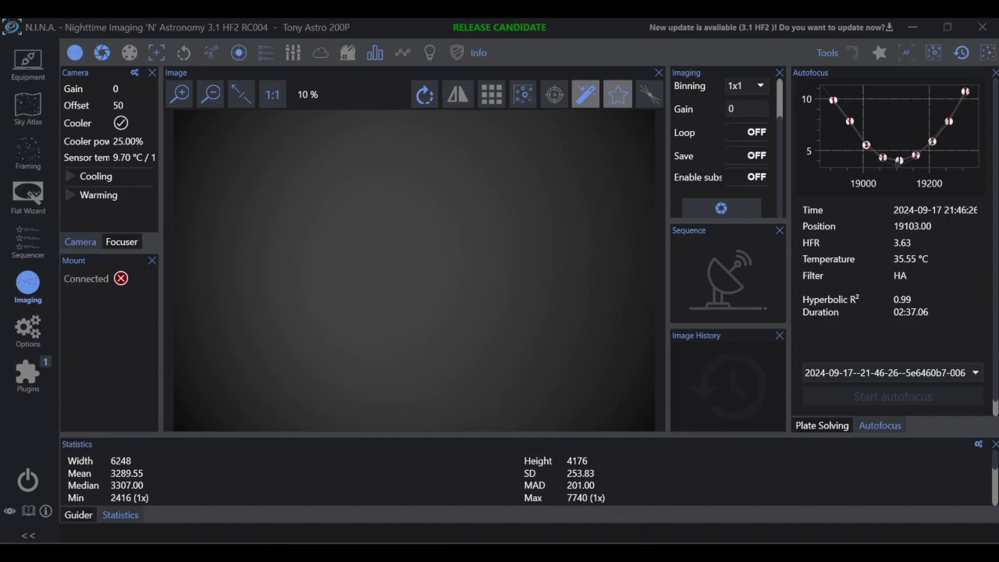
pyautogui.hotkey('alt', 'Tab')
pyautogui.write('3289')
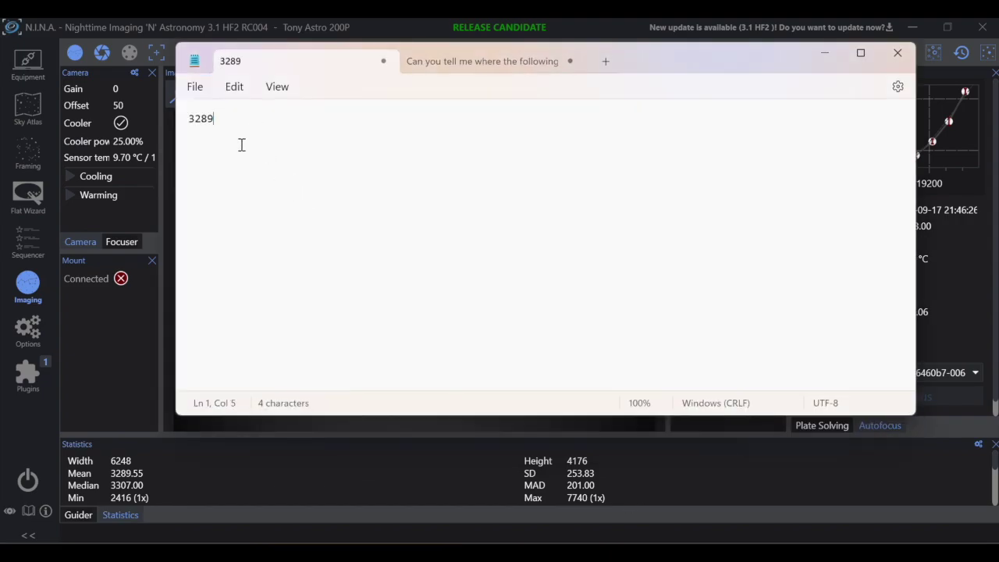
pyautogui.click(149, 418)
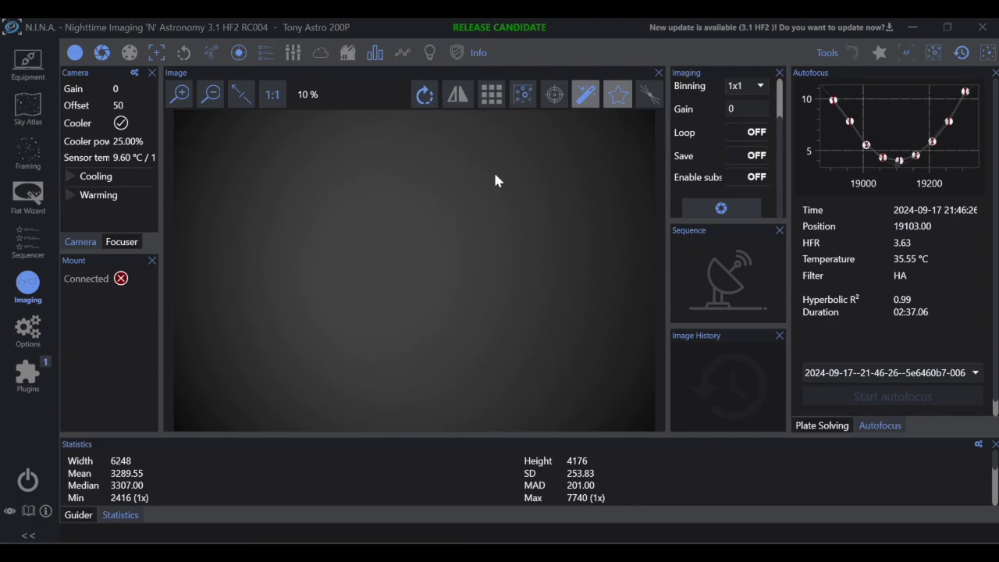
# Step: Take a second flat exposure and log its mean, 5585, on a new line
pyautogui.scroll(2, 725, 86)
pyautogui.click(737, 91)
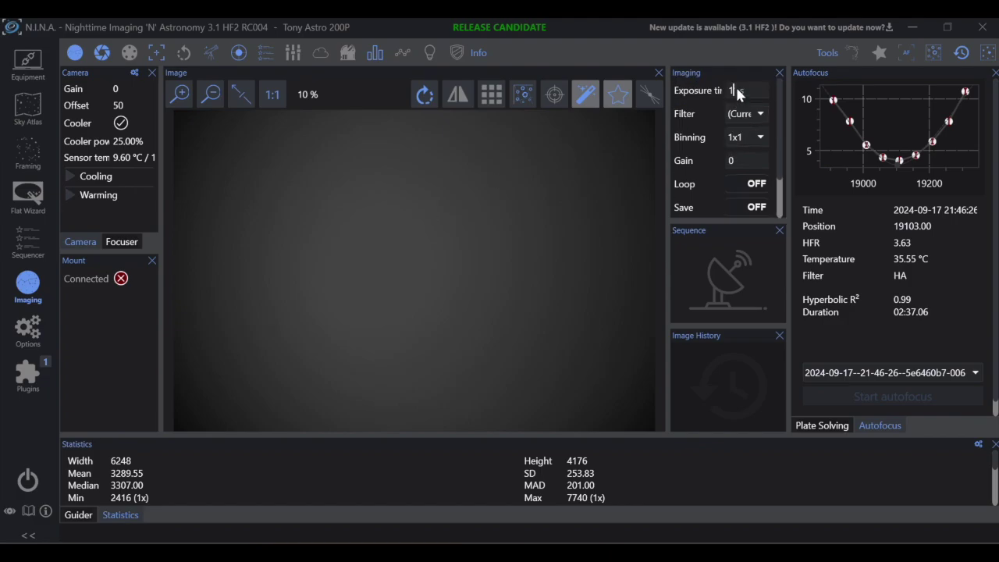
pyautogui.scroll(-1, 722, 166)
pyautogui.click(721, 207)
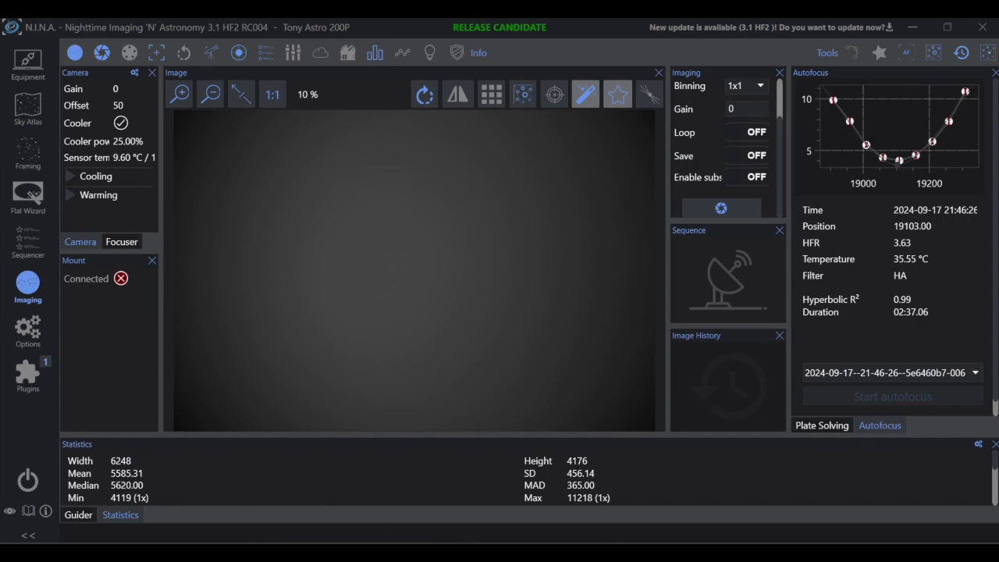
pyautogui.hotkey('alt', 'Tab')
pyautogui.press('Return')
pyautogui.write('55')
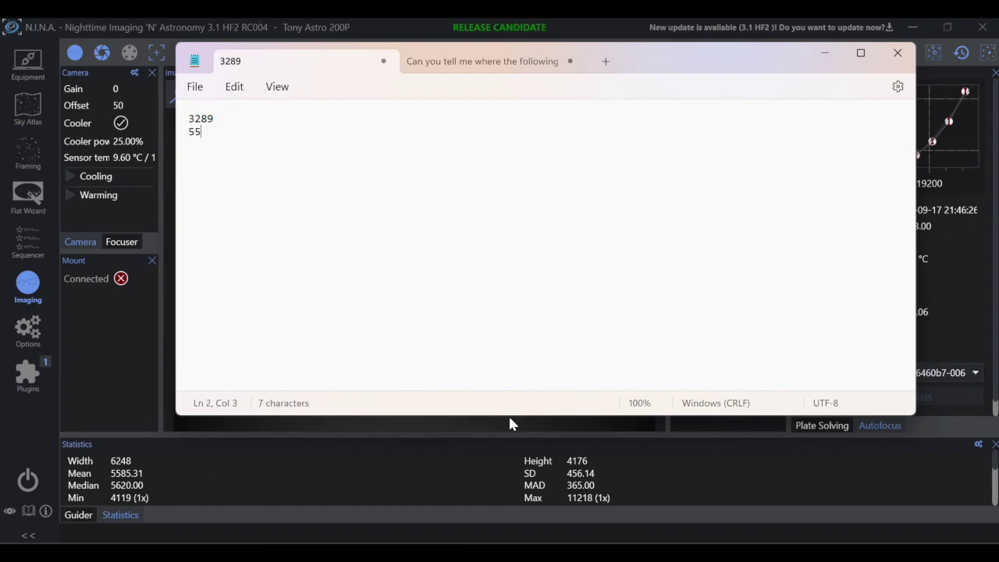
pyautogui.write('85')
pyautogui.hotkey('alt', 'Tab')
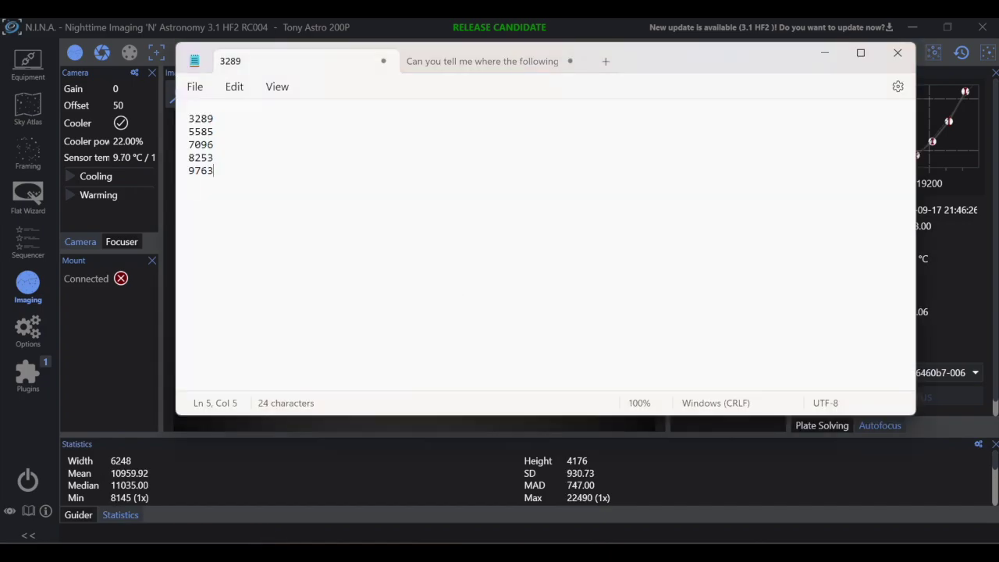
# Step: Log the means of longer flat exposures: 10959, 12470, 13636, 15189, 16345, 17841, 18945
pyautogui.press('Return')
pyautogui.write('10959')
pyautogui.press('Return')
pyautogui.press('Return')
pyautogui.write('12470')
pyautogui.press('Return')
pyautogui.write('13636')
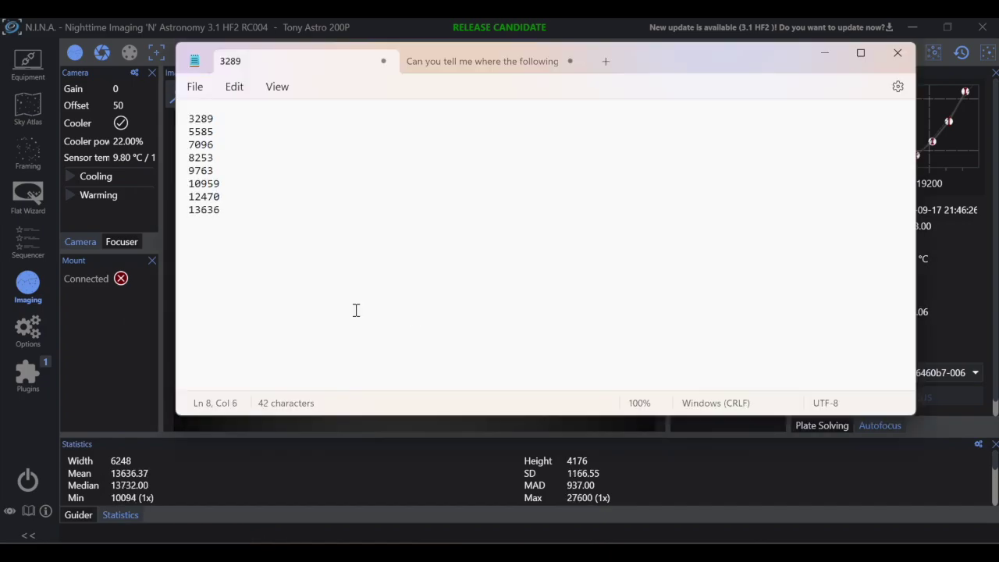
pyautogui.press('Return')
pyautogui.write('15189')
pyautogui.press('Return')
pyautogui.write('16345')
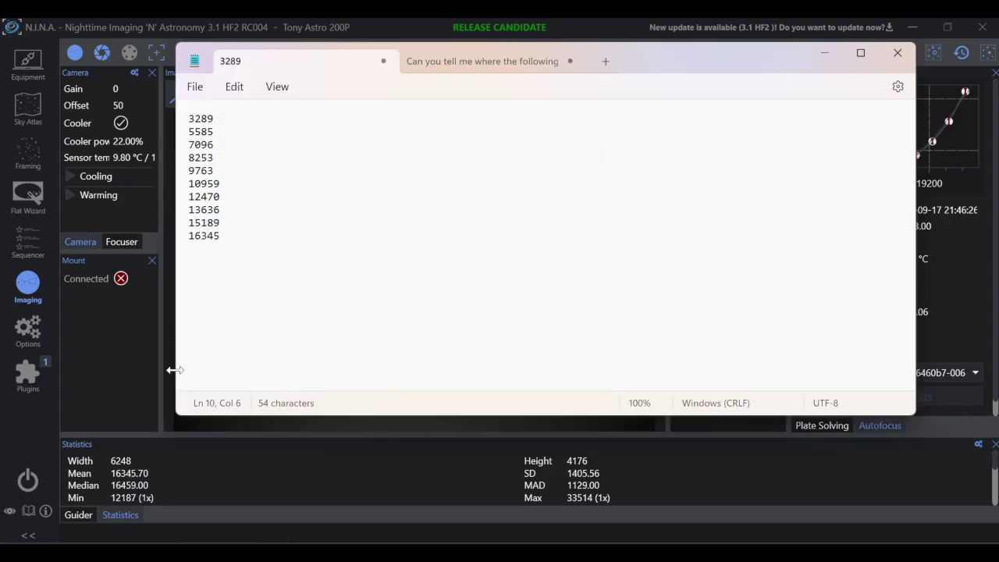
pyautogui.press('Return')
pyautogui.write('17841')
pyautogui.press('Return')
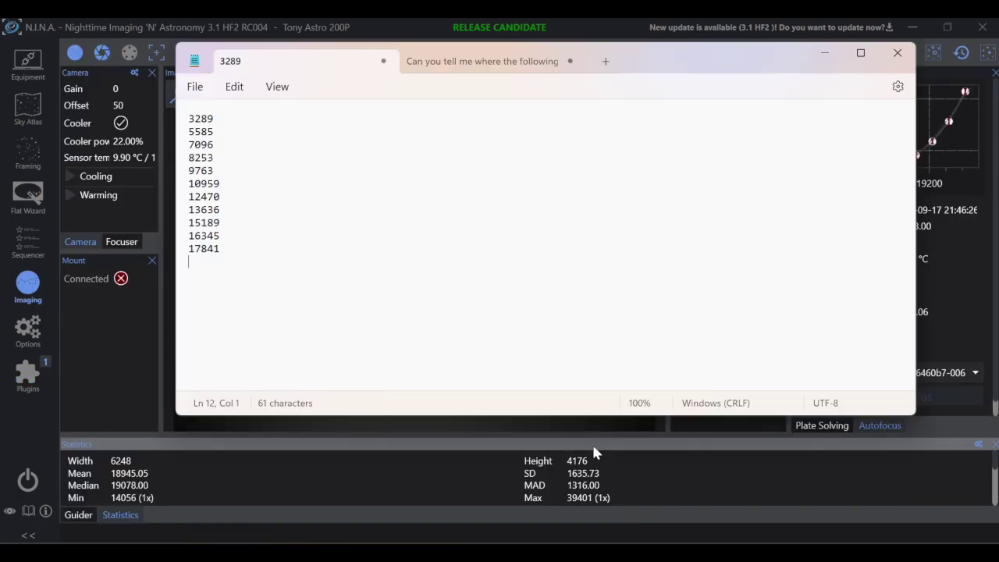
pyautogui.write('18945')
pyautogui.hotkey('alt', 'Tab')
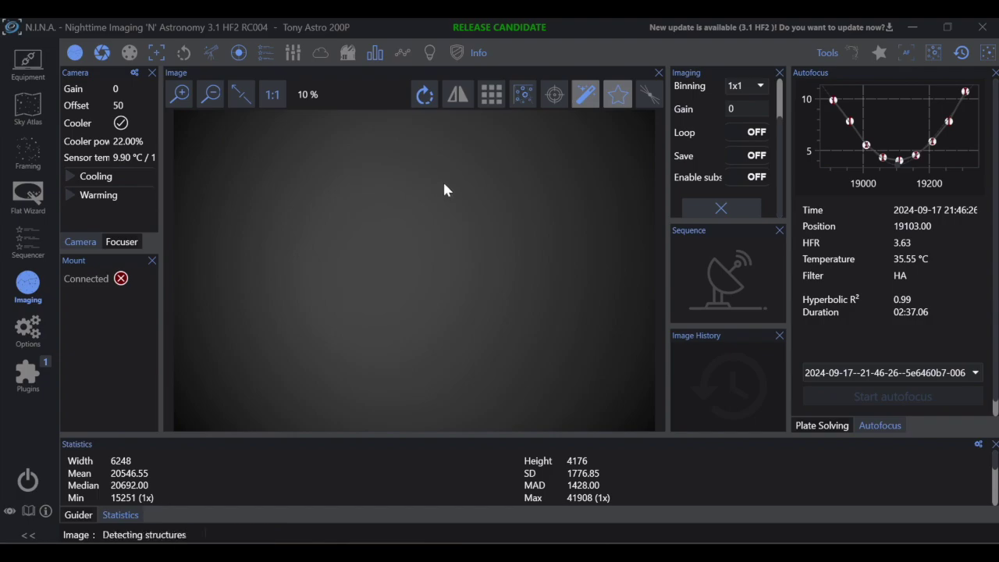
# Step: Add the next flat means to the list: 21779, 23134, 24684 and 25998
pyautogui.press('Return')
pyautogui.write('21779')
pyautogui.press('Return')
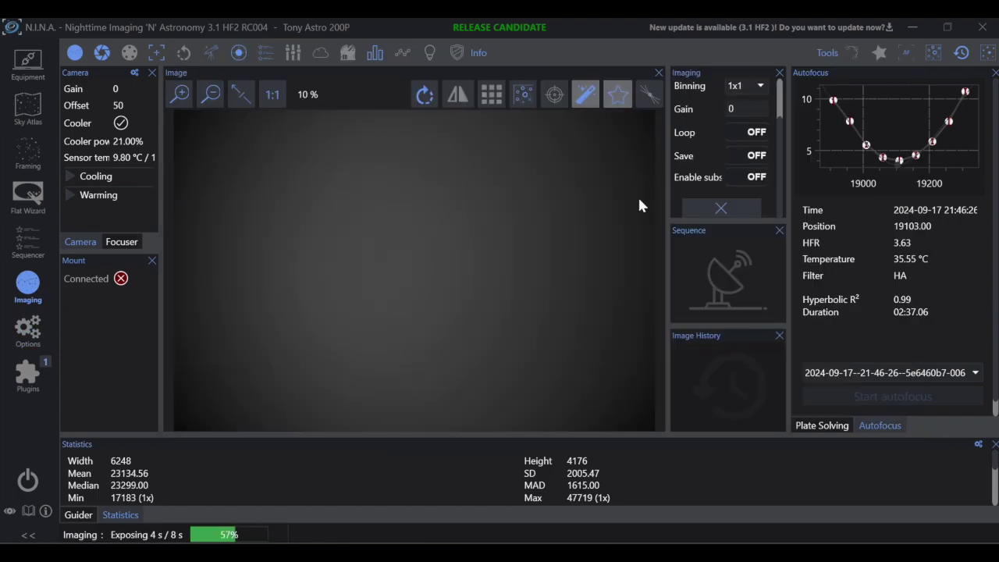
pyautogui.write('23134')
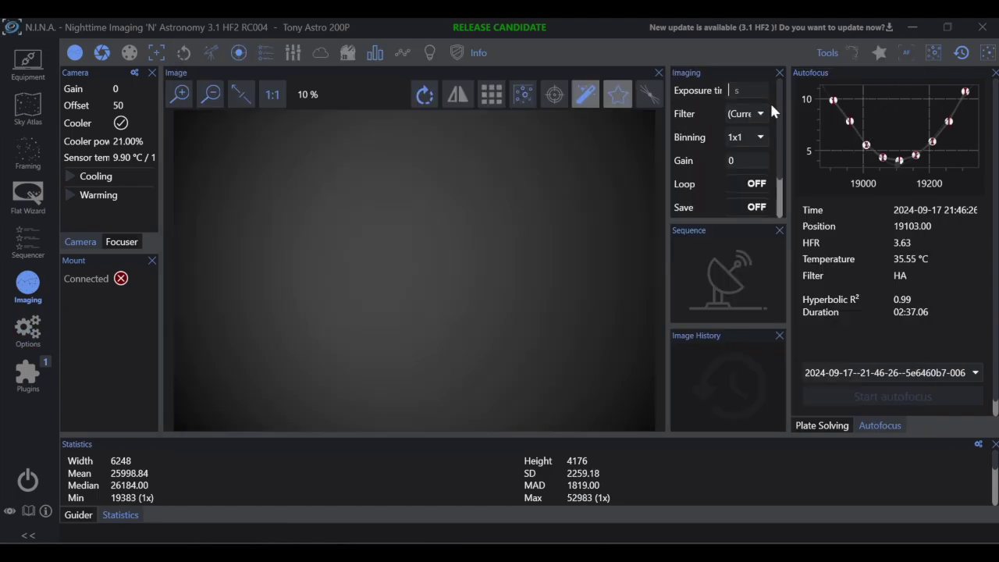
pyautogui.hotkey('alt', 'Tab')
pyautogui.press('Return')
pyautogui.write('24684')
pyautogui.press('Return')
pyautogui.write('25998')
pyautogui.hotkey('alt', 'Tab')
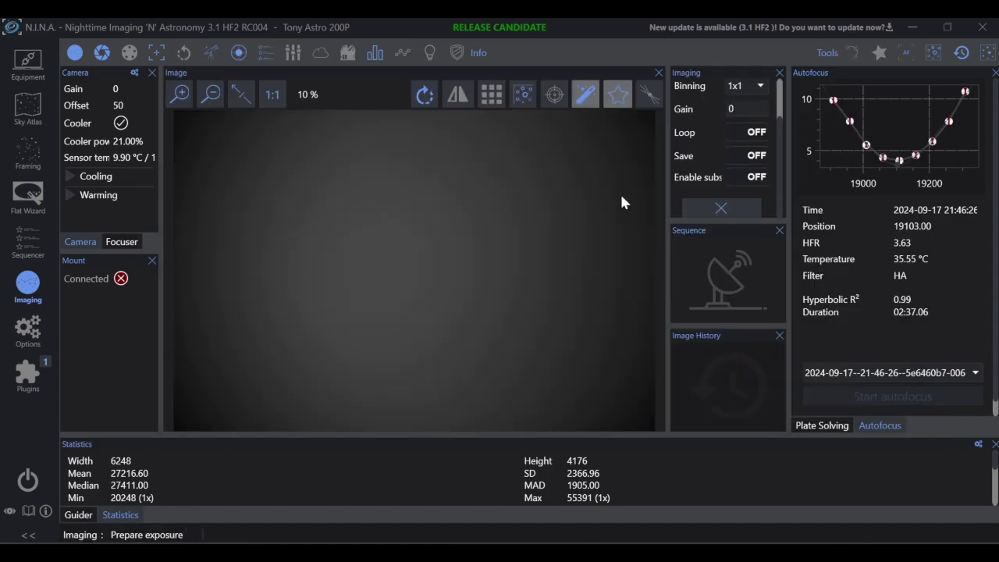
# Step: Record the means 27216, 28716 and 29969 from further lengthened exposures, plus the next reading
pyautogui.hotkey('alt', 'Tab')
pyautogui.write('27216 28716 29969')
pyautogui.hotkey('alt', 'Tab')
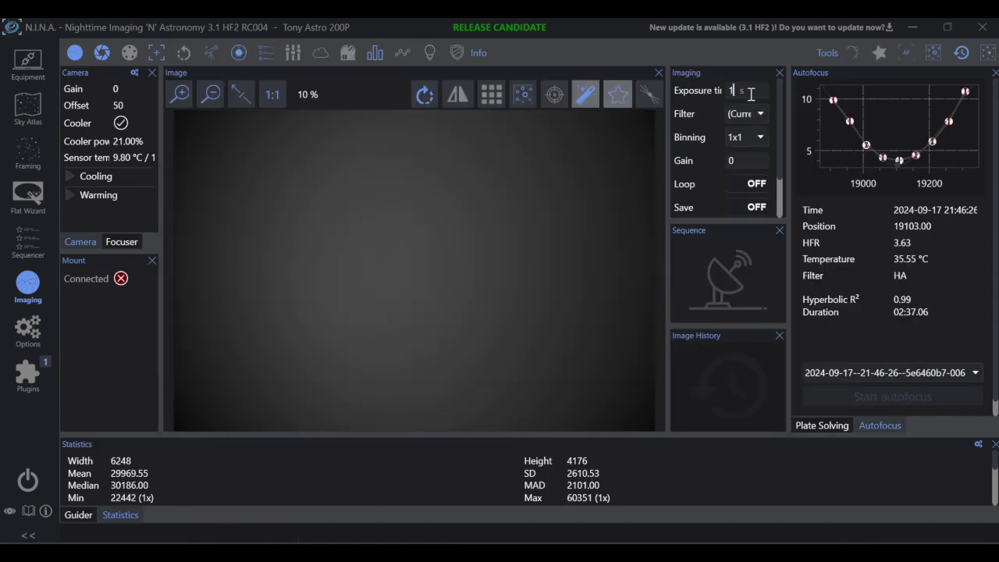
pyautogui.hotkey('alt', 'Tab')
pyautogui.press('Return')
pyautogui.write('314')
pyautogui.hotkey('alt', 'Tab')
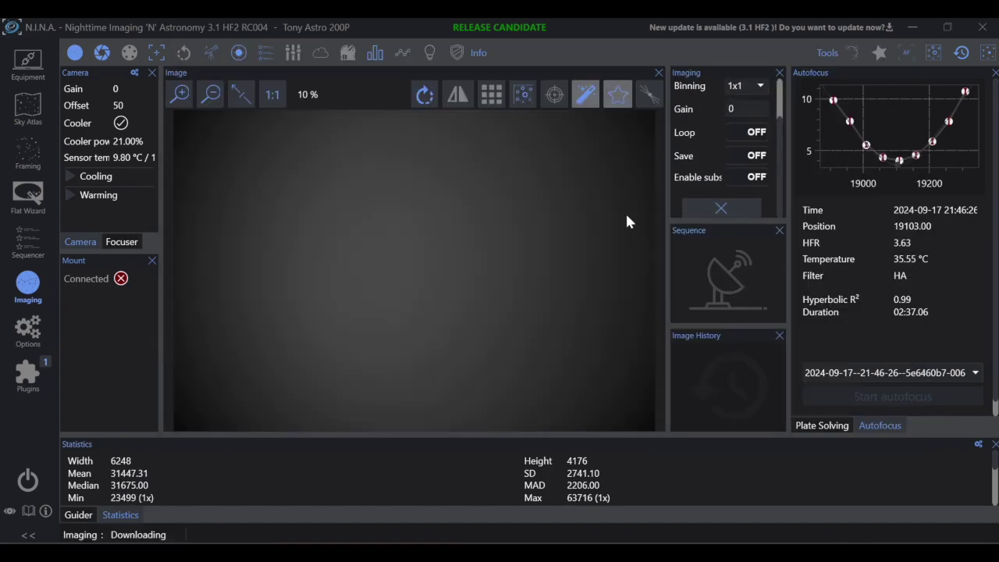
pyautogui.hotkey('alt', 'Tab')
pyautogui.hotkey('alt', 'Tab')
pyautogui.hotkey('alt', 'Tab')
pyautogui.hotkey('alt', 'Tab')
# Step: Log the 36854 mean and the following higher readings as exposures lengthen
pyautogui.hotkey('alt', 'Tab')
pyautogui.hotkey('alt', 'Tab')
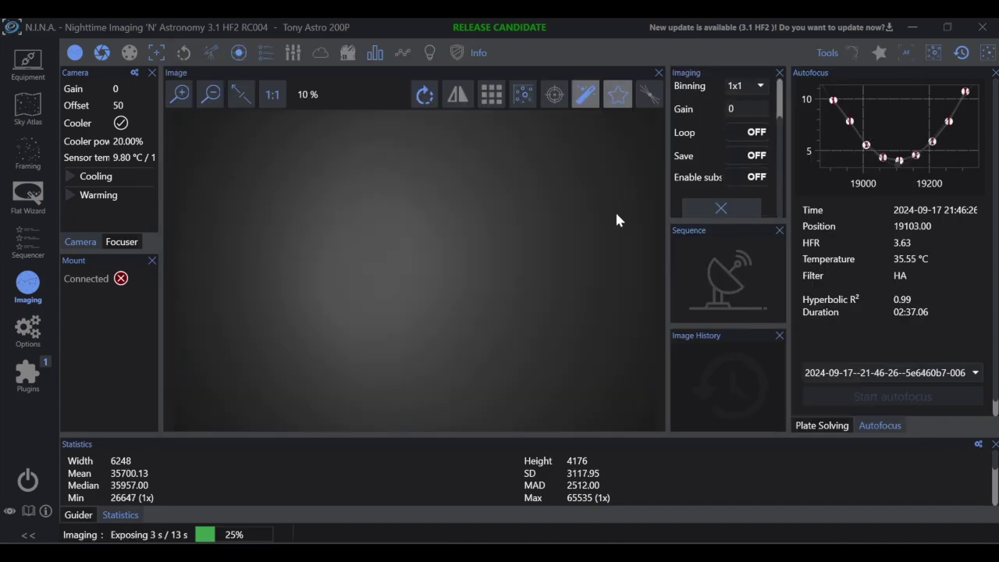
pyautogui.hotkey('alt', 'Tab')
pyautogui.write('36854')
pyautogui.hotkey('alt', 'Tab')
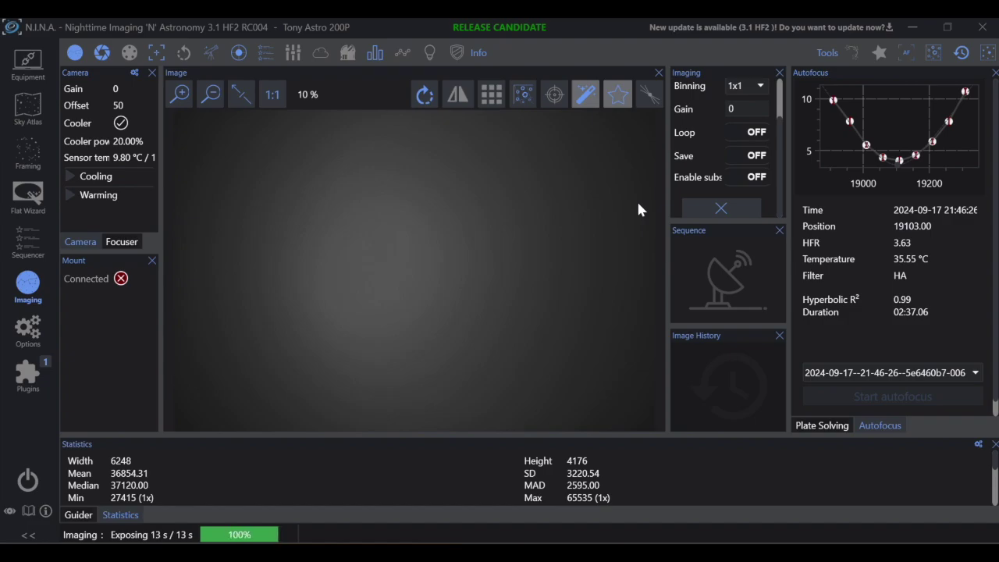
pyautogui.hotkey('alt', 'Tab')
pyautogui.write('383')
pyautogui.hotkey('alt', 'Tab')
pyautogui.hotkey('alt', 'Tab')
pyautogui.write('16 1')
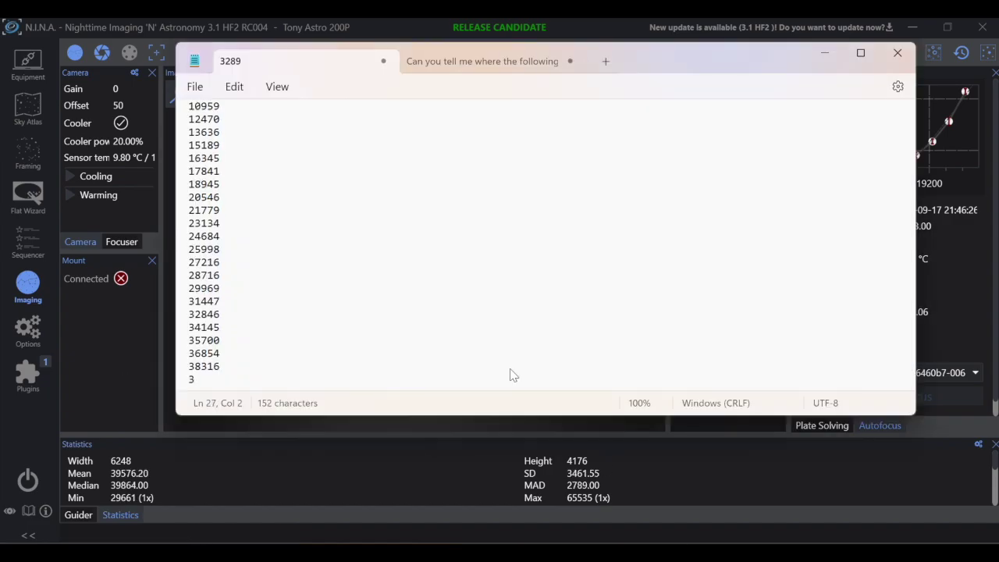
pyautogui.hotkey('alt', 'Tab')
pyautogui.hotkey('alt', 'Tab')
pyautogui.write('9578')
pyautogui.hotkey('alt', 'Tab')
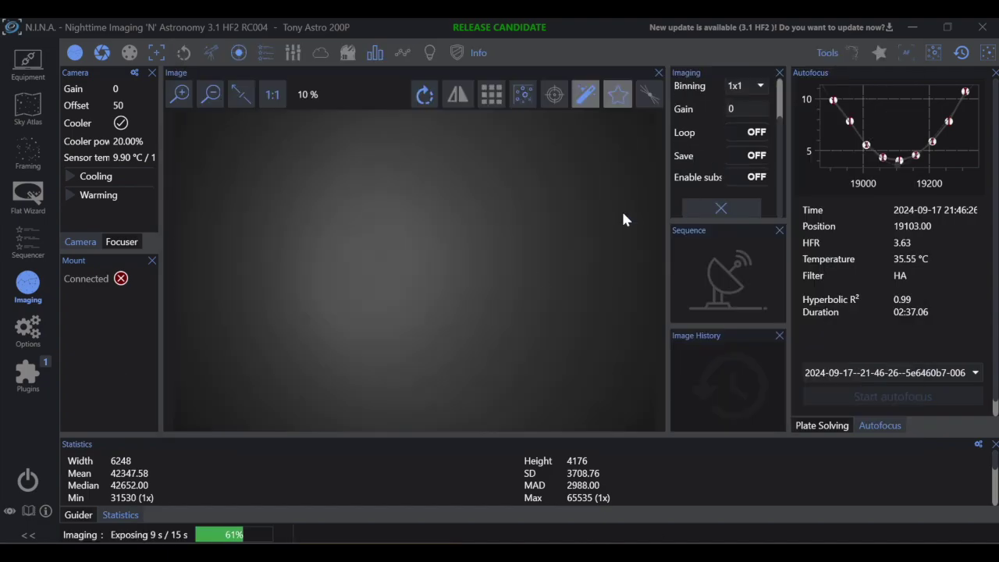
# Step: Record the 46341 mean and check the logged values between further exposures
pyautogui.scroll(2, 743, 90)
pyautogui.scroll(-2, 743, 90)
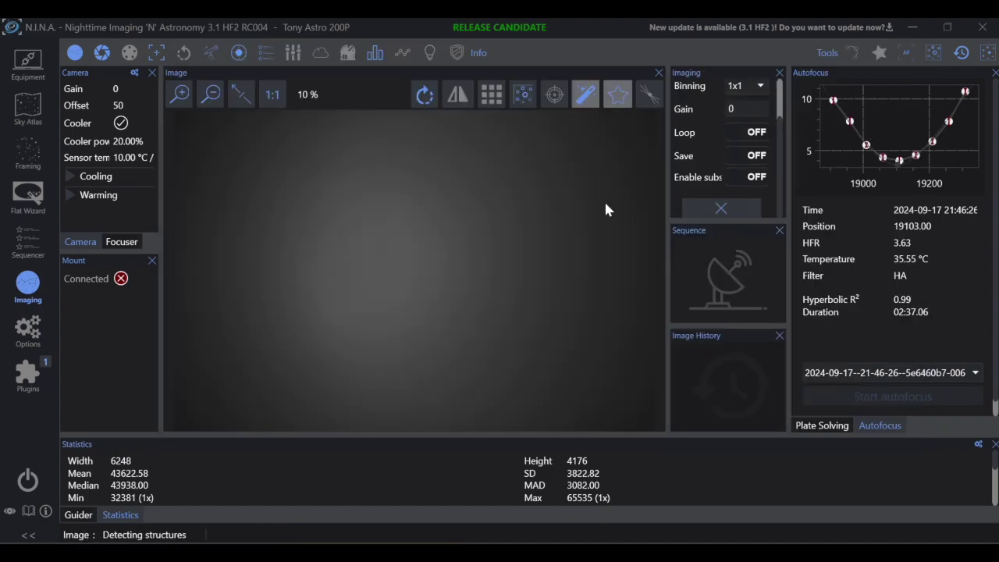
pyautogui.scroll(2, 738, 110)
pyautogui.scroll(-2, 738, 110)
pyautogui.hotkey('alt', 'Tab')
pyautogui.write('46341')
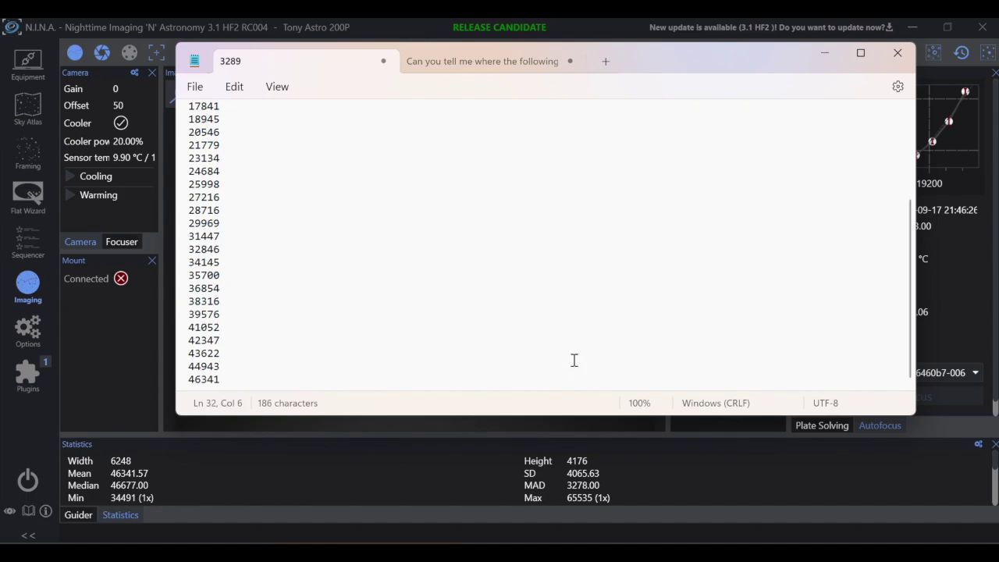
pyautogui.hotkey('alt', 'Tab')
pyautogui.hotkey('alt', 'Tab')
pyautogui.hotkey('alt', 'Tab')
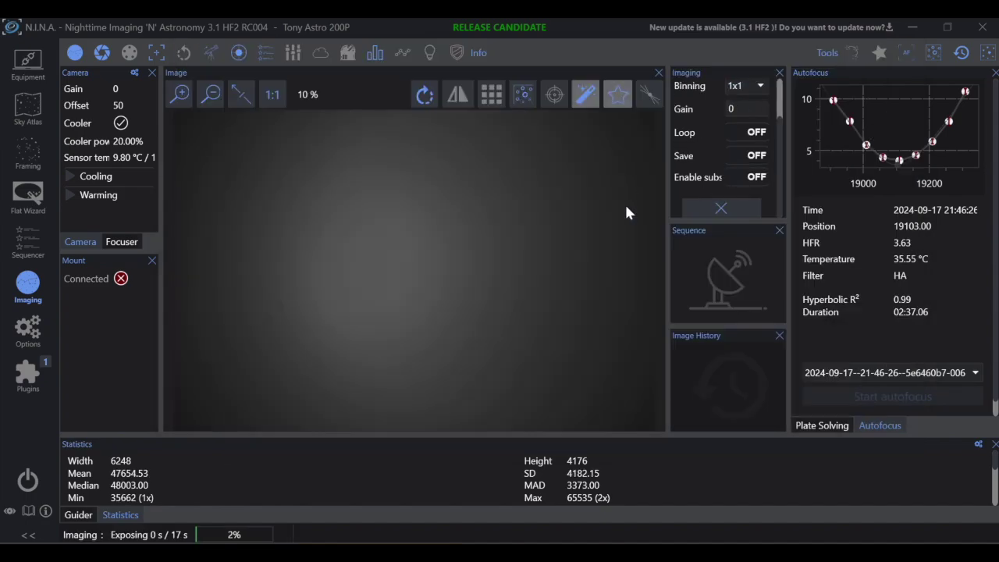
pyautogui.hotkey('alt', 'Tab')
pyautogui.hotkey('alt', 'Tab')
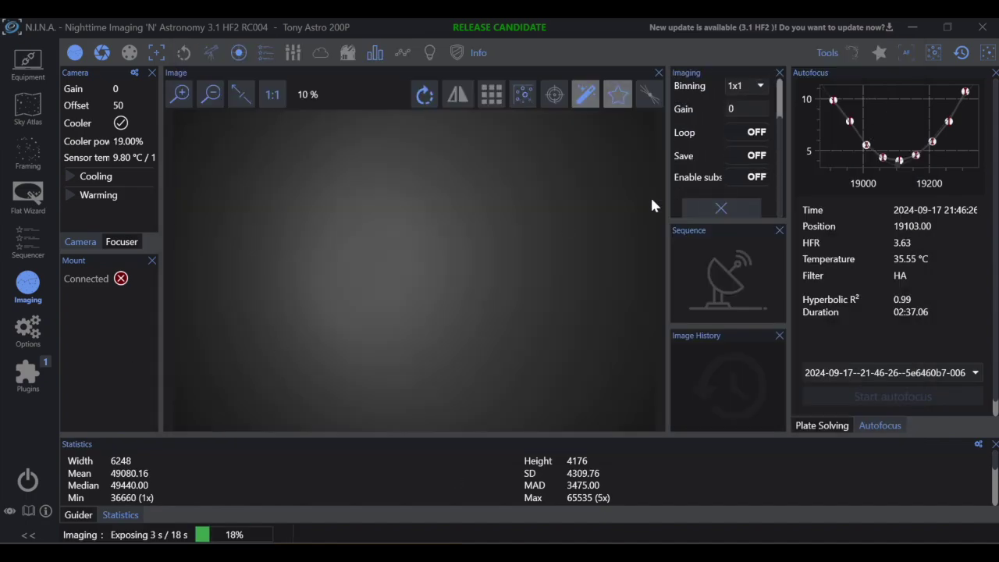
pyautogui.hotkey('alt', 'Tab')
pyautogui.hotkey('alt', 'Tab')
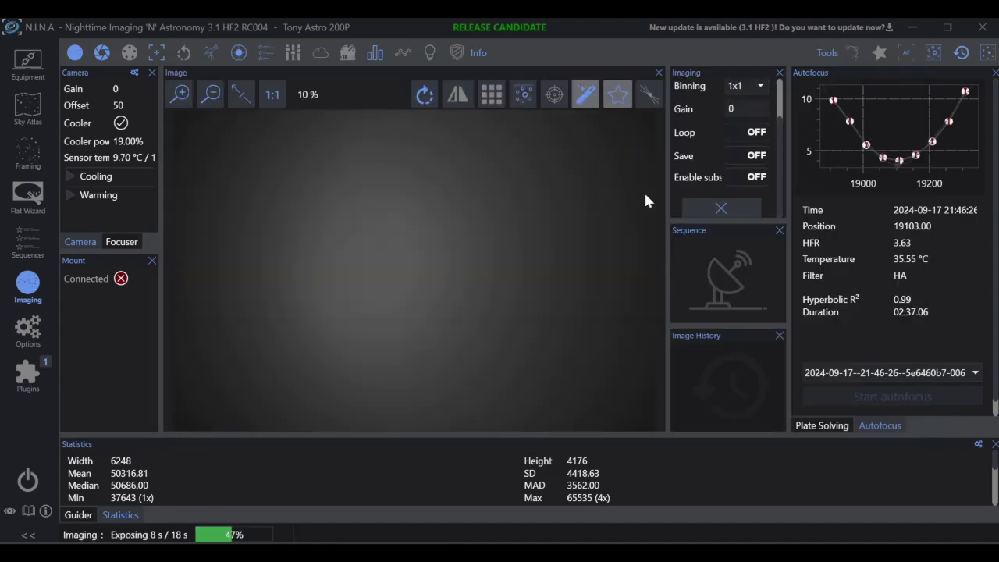
pyautogui.hotkey('alt', 'Tab')
pyautogui.hotkey('alt', 'Tab')
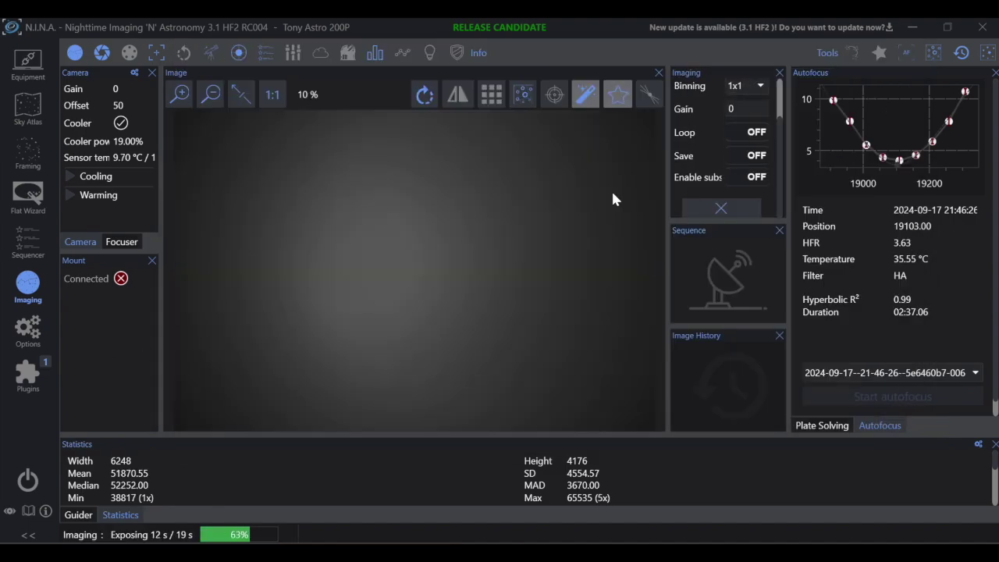
pyautogui.hotkey('alt', 'Tab')
pyautogui.hotkey('alt', 'Tab')
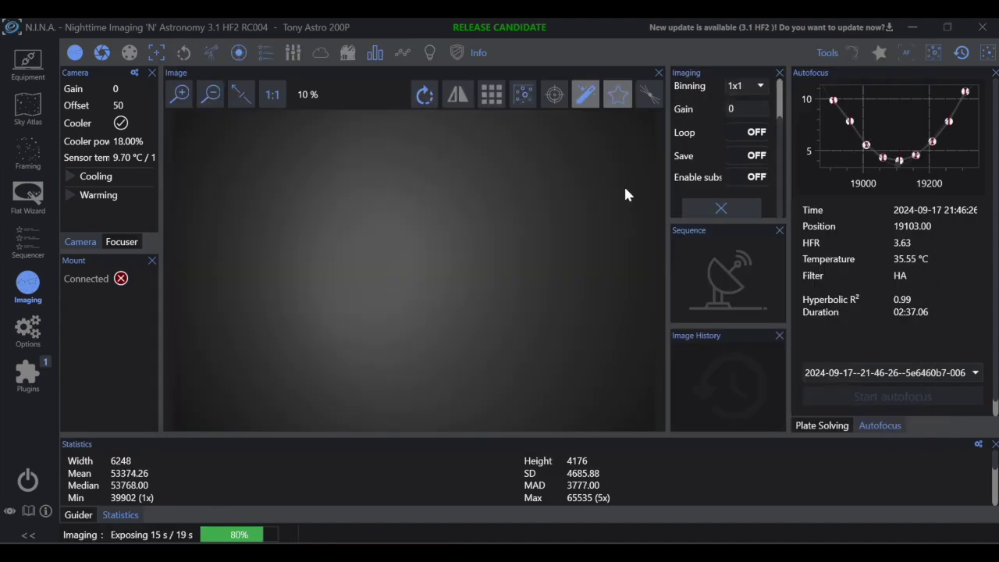
pyautogui.hotkey('alt', 'Tab')
pyautogui.hotkey('alt', 'Tab')
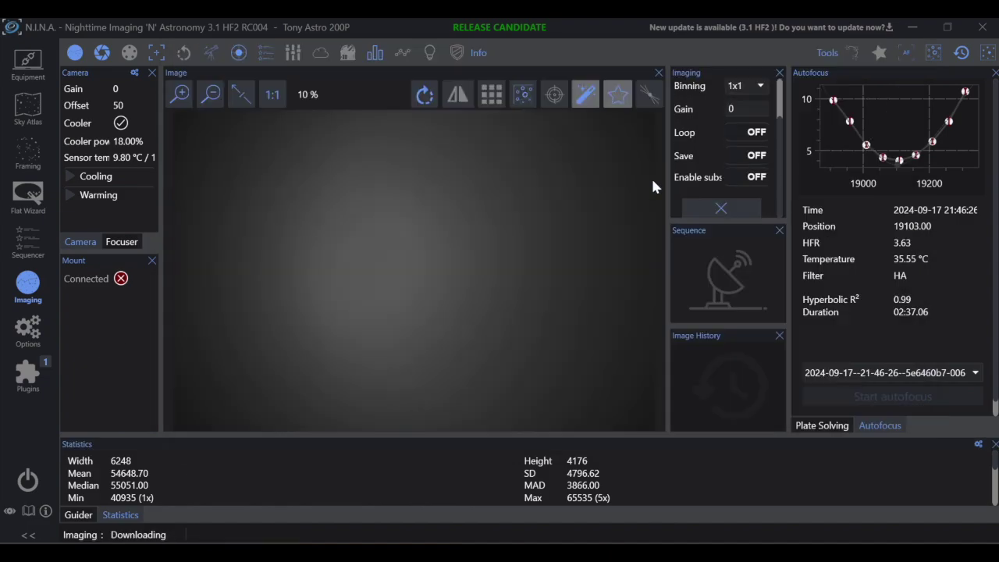
pyautogui.hotkey('alt', 'Tab')
pyautogui.hotkey('alt', 'Tab')
# Step: Log the final flat means up to 63268, from a frame peaking at 65535
pyautogui.hotkey('alt', 'Tab')
pyautogui.write('5734')
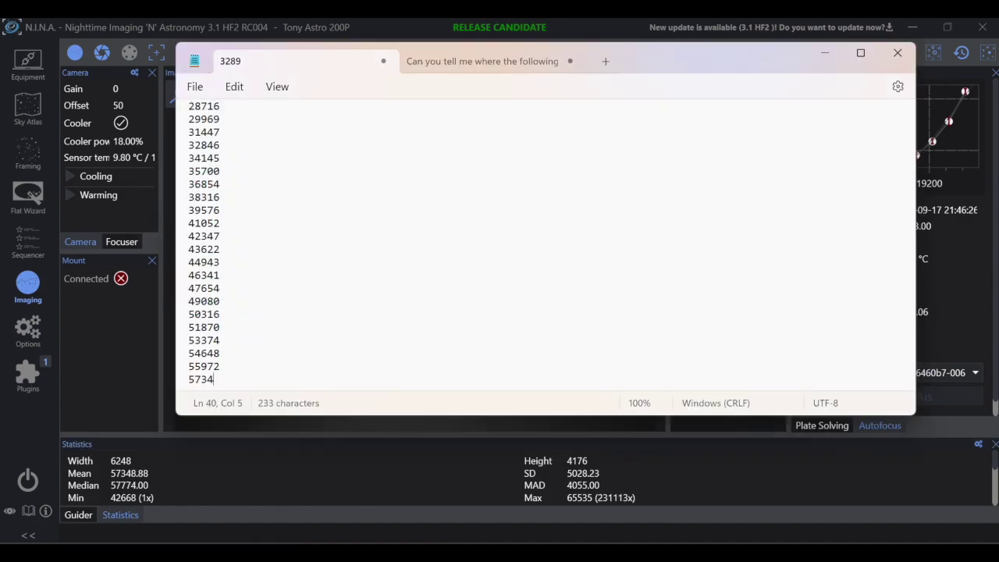
pyautogui.hotkey('alt', 'Tab')
pyautogui.hotkey('alt', 'Tab')
pyautogui.hotkey('alt', 'Tab')
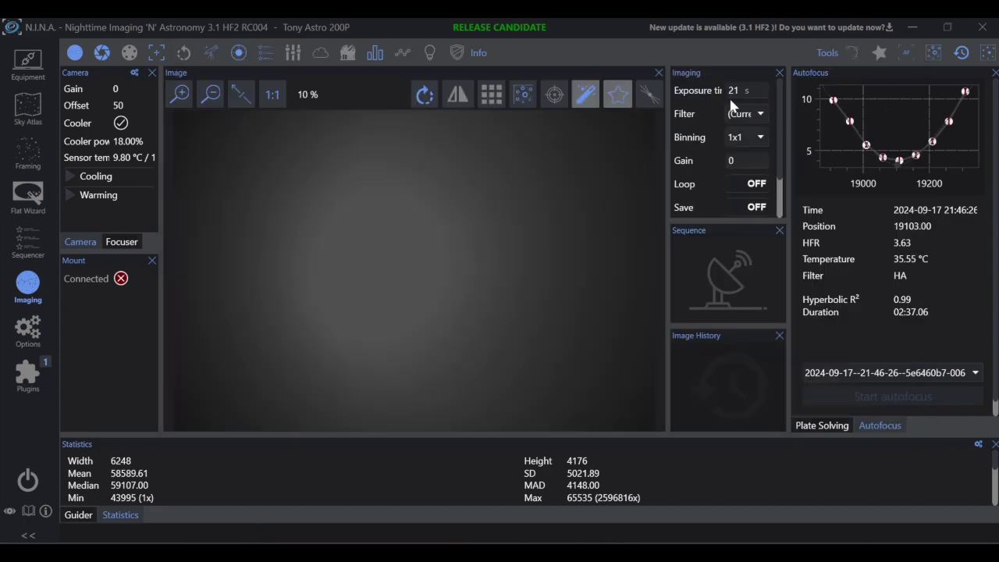
pyautogui.hotkey('alt', 'Tab')
pyautogui.hotkey('alt', 'Tab')
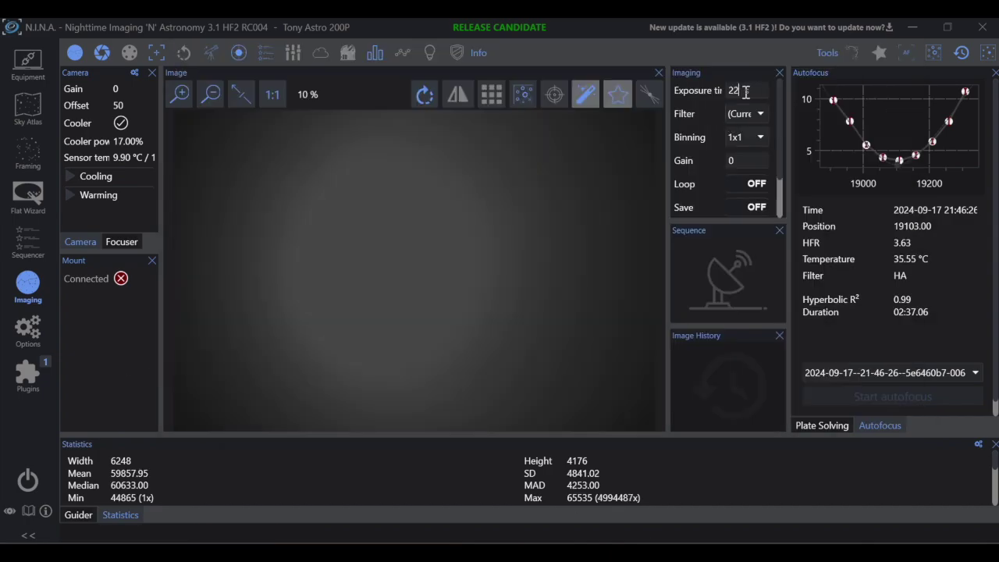
pyautogui.hotkey('alt', 'Tab')
pyautogui.hotkey('alt', 'Tab')
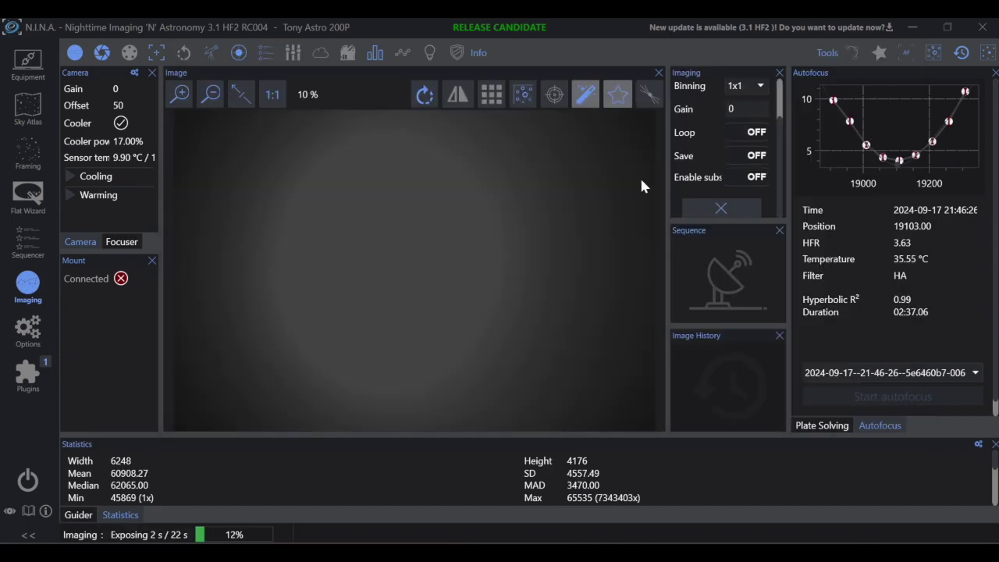
pyautogui.hotkey('alt', 'Tab')
pyautogui.hotkey('alt', 'Tab')
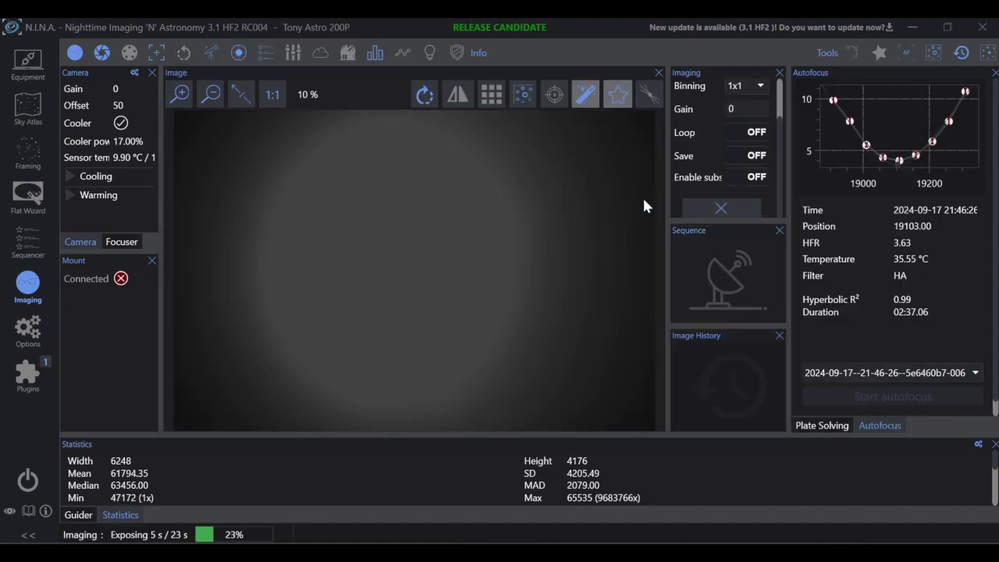
pyautogui.hotkey('alt', 'Tab')
pyautogui.hotkey('alt', 'Tab')
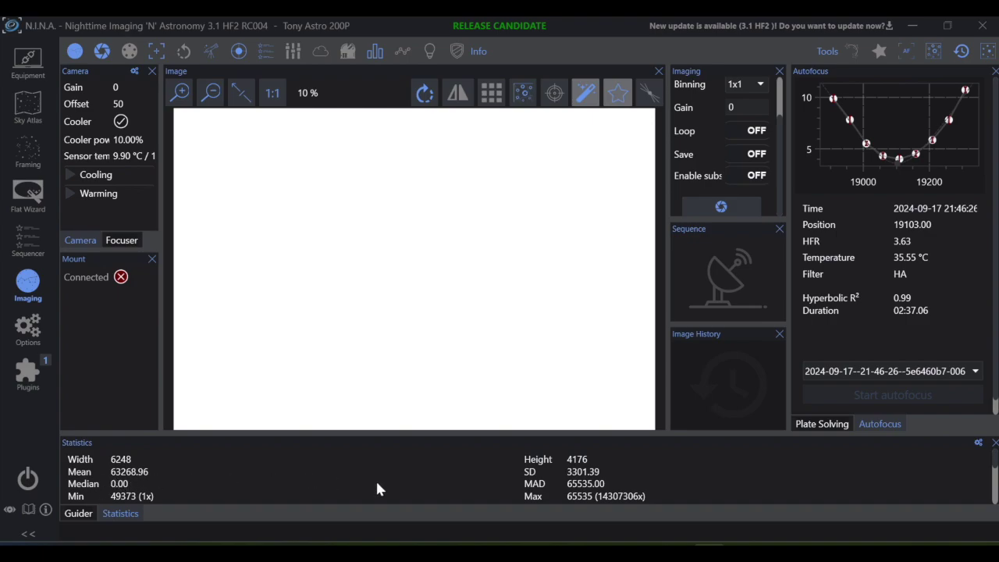
pyautogui.click(708, 556)
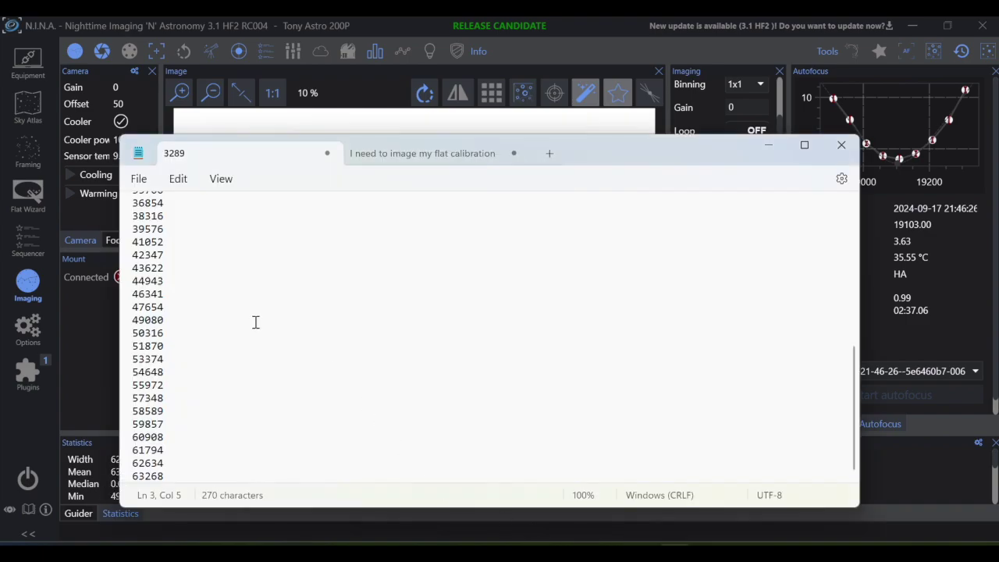
# Step: Review the logged ADU values in Notepad, from 3289 through 7096 onward
pyautogui.scroll(8, 242, 316)
pyautogui.click(166, 211)
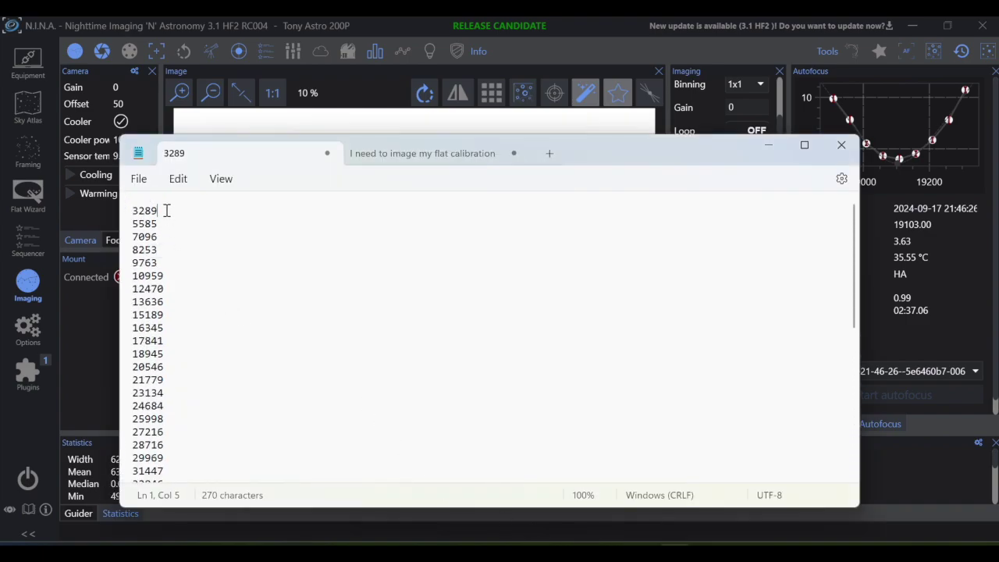
pyautogui.click(167, 235)
pyautogui.scroll(-8, 216, 256)
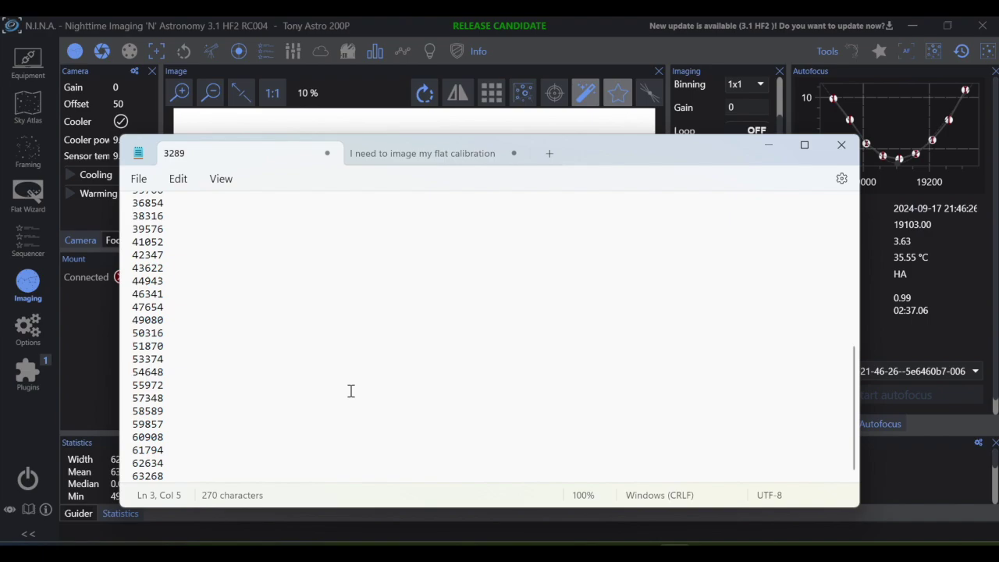
# Step: Select the whole flat-calibration prompt with its ADU list, then bring up Edge
pyautogui.click(421, 156)
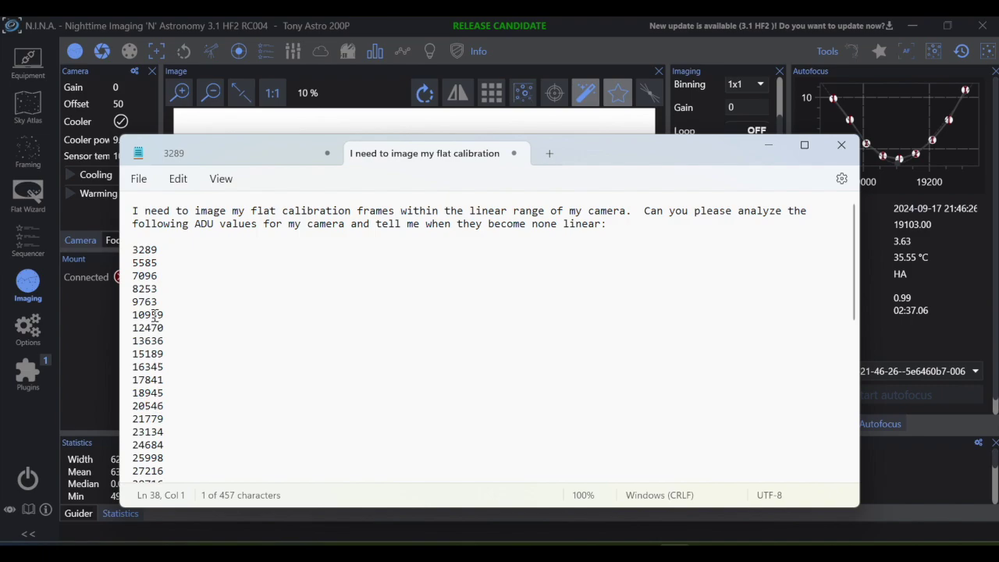
pyautogui.click(153, 314)
pyautogui.hotkey('ctrl', 'a')
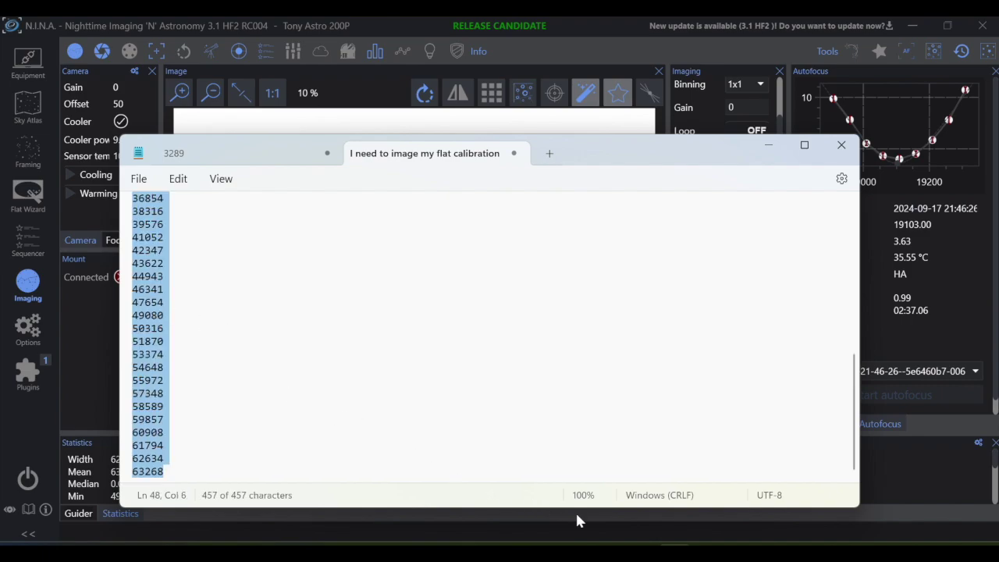
pyautogui.click(605, 543)
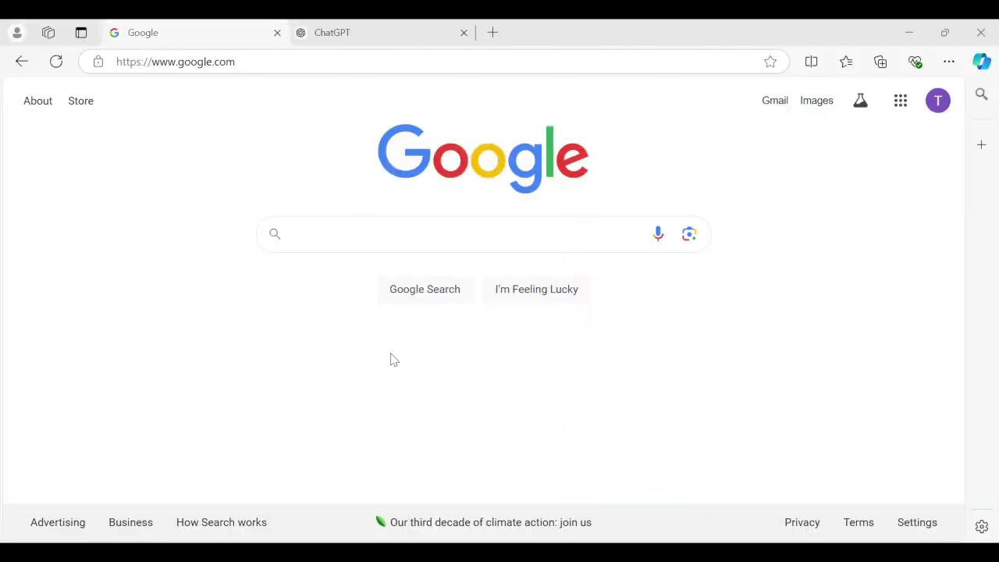
# Step: Search Google for 'chatgpt', open the ChatGPT - OpenAI result, and continue logged out
pyautogui.click(340, 236)
pyautogui.write('chat')
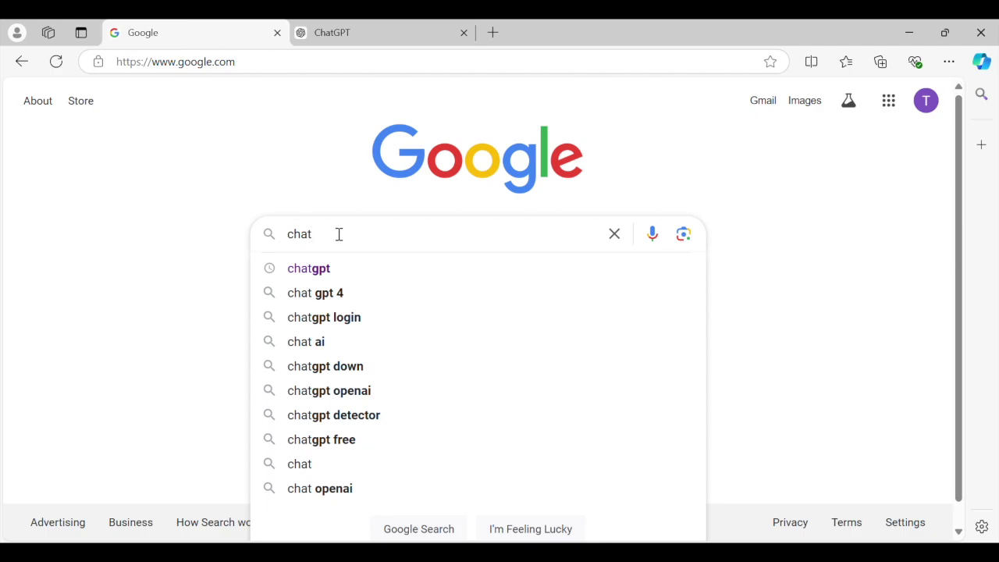
pyautogui.click(315, 271)
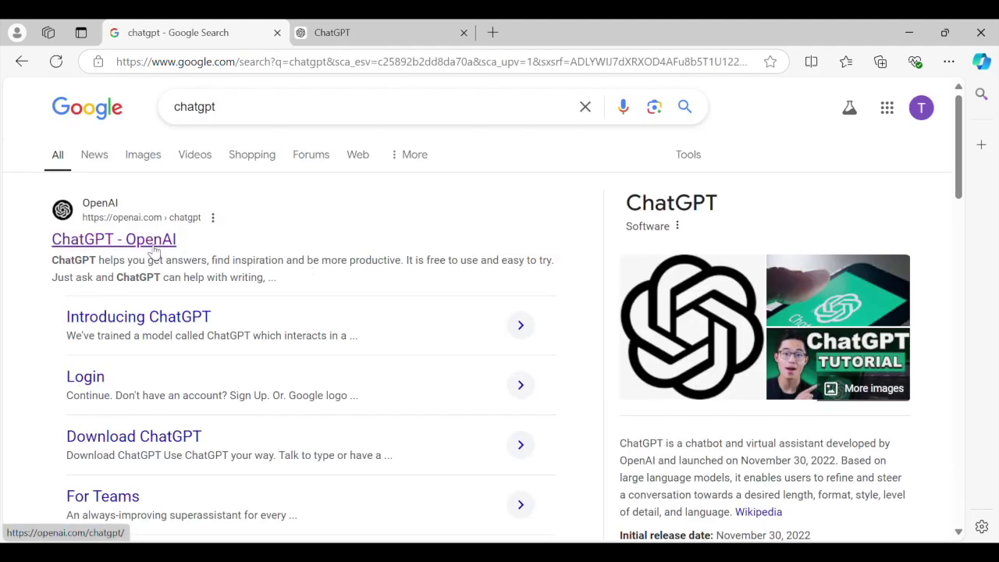
pyautogui.click(153, 248)
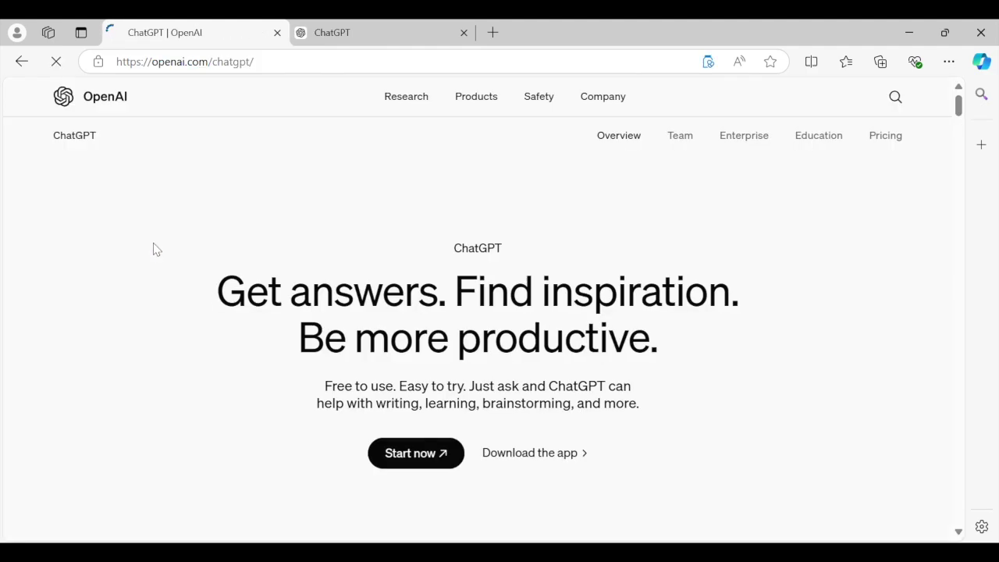
pyautogui.click(396, 459)
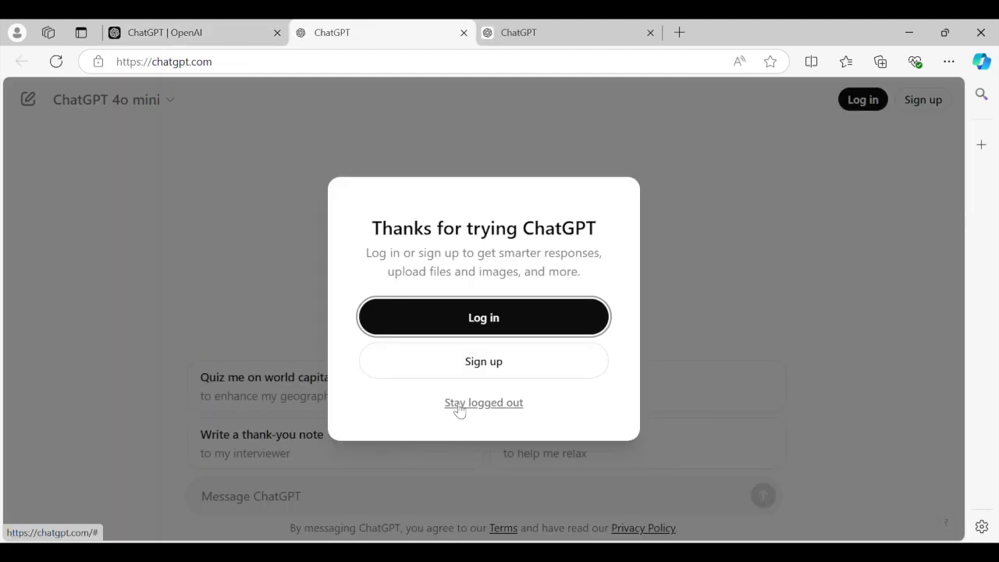
pyautogui.click(459, 406)
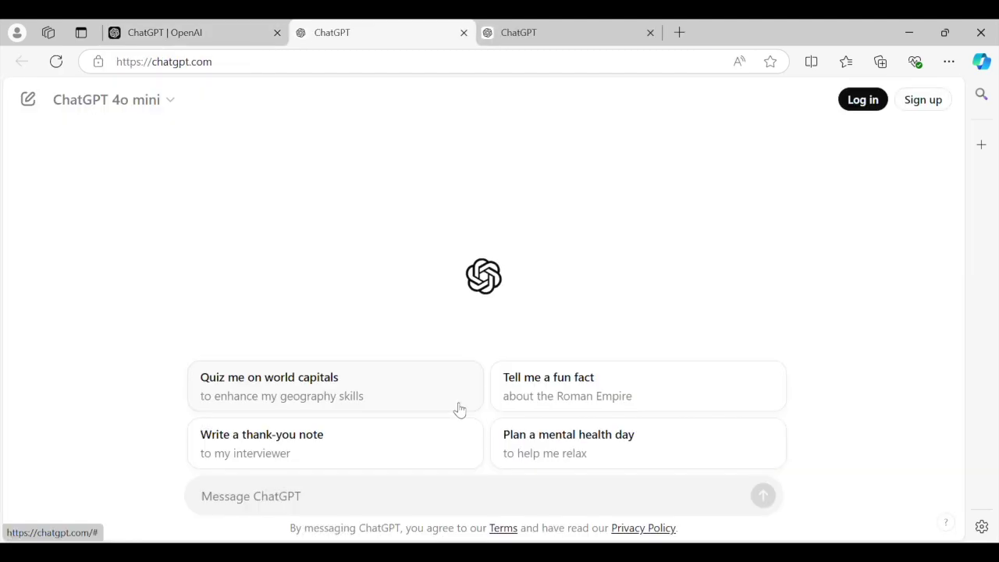
# Step: Paste the flat-calibration prompt with the ADU list into ChatGPT and send it
pyautogui.click(290, 494)
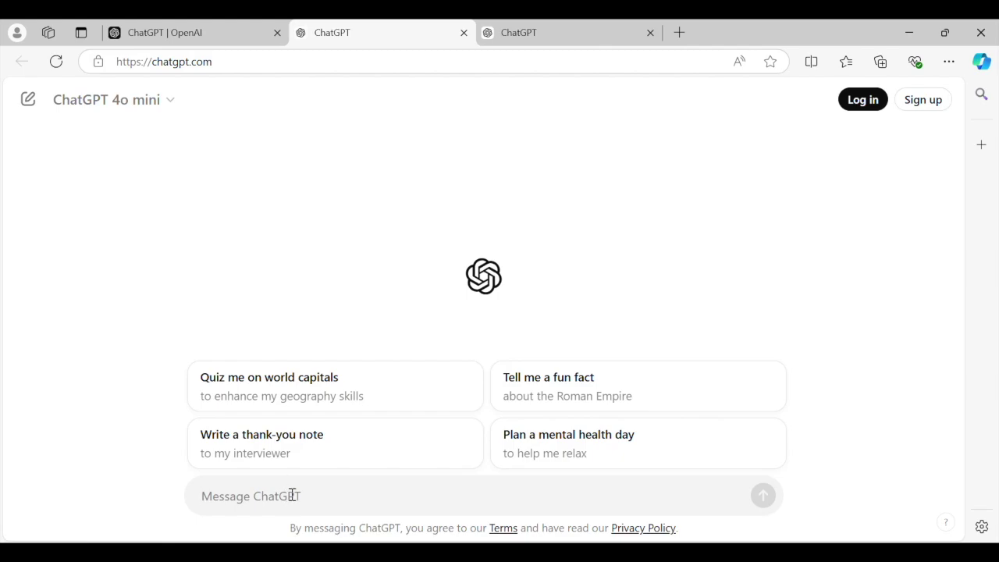
pyautogui.click(641, 477)
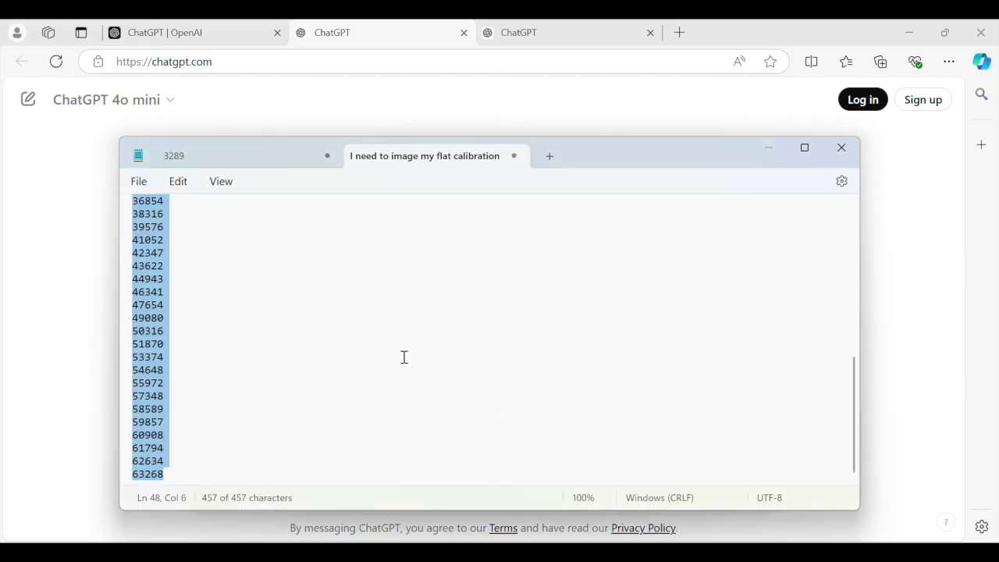
pyautogui.hotkey('alt', 'Tab')
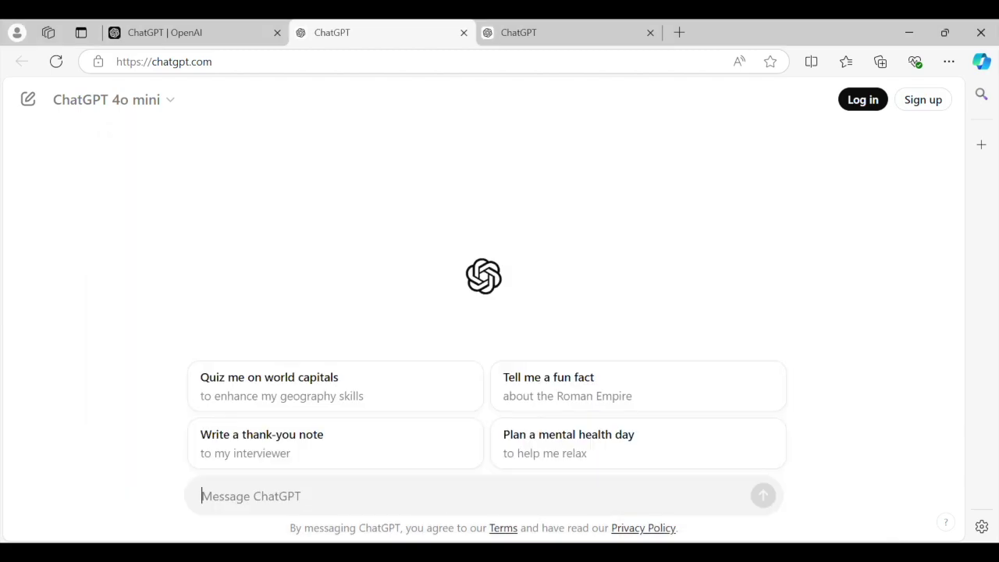
pyautogui.hotkey('ctrl', 'v')
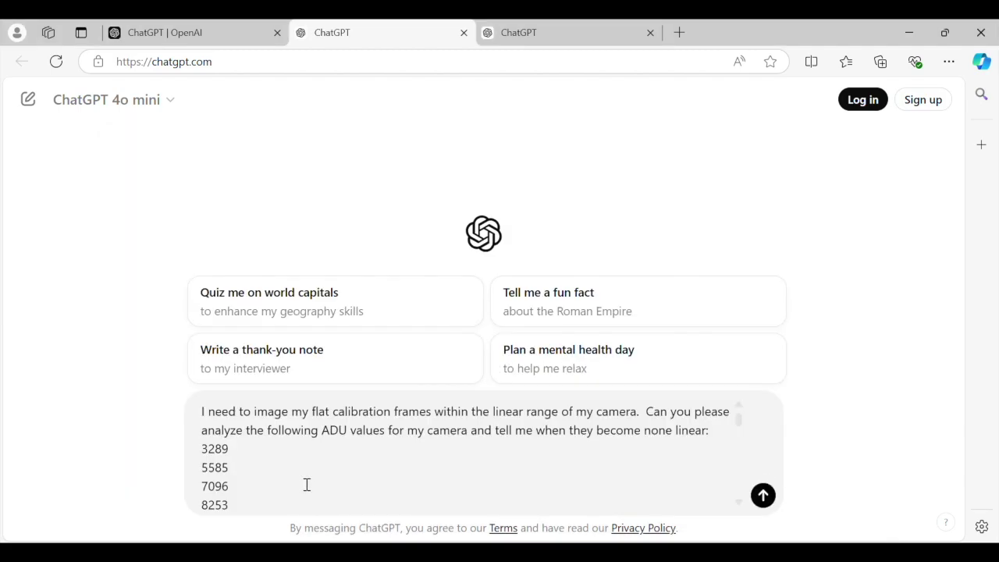
pyautogui.press('Return')
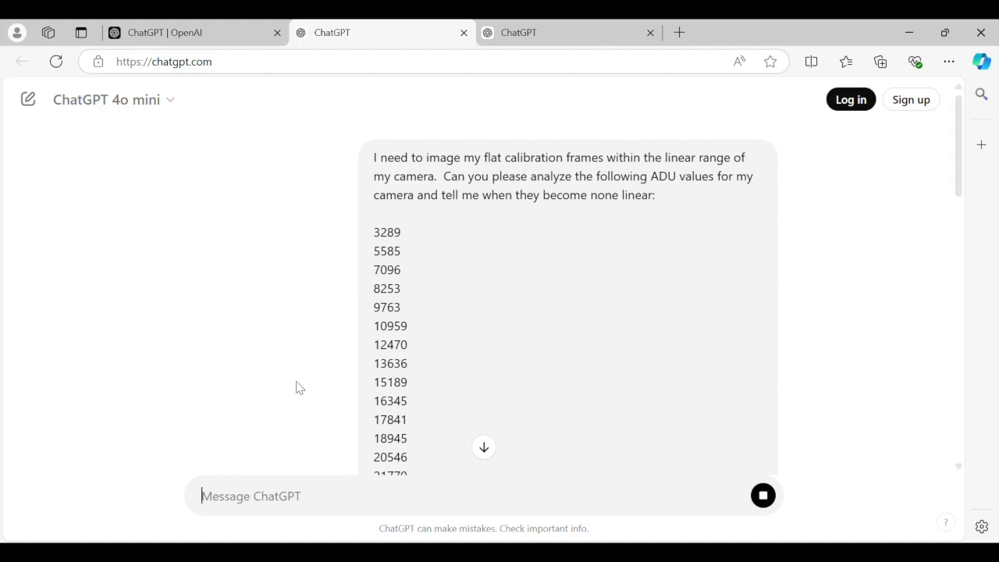
# Step: Read through ChatGPT's reply placing the non-linearity onset around 32846 ADU
pyautogui.scroll(-12, 316, 279)
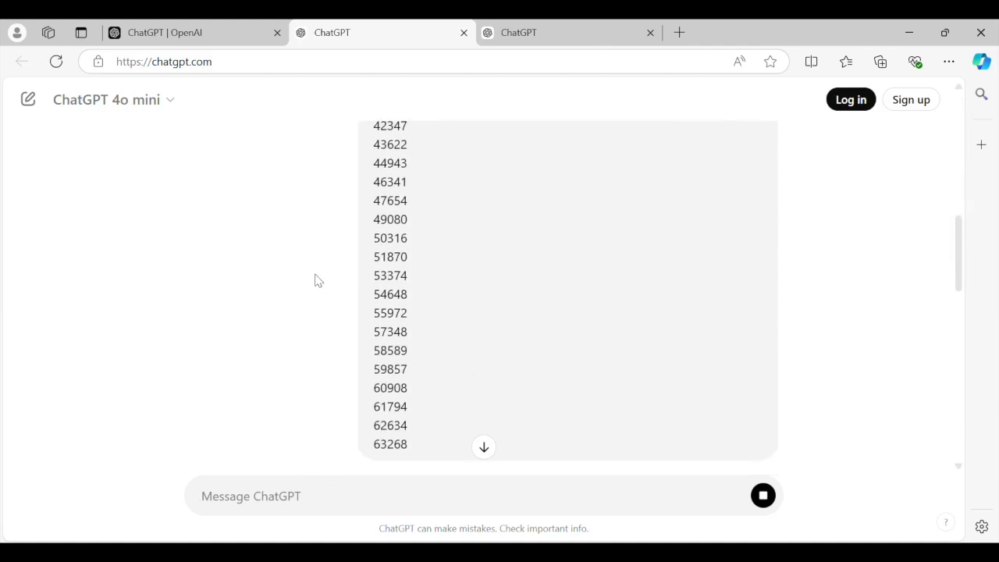
pyautogui.scroll(-12, 316, 274)
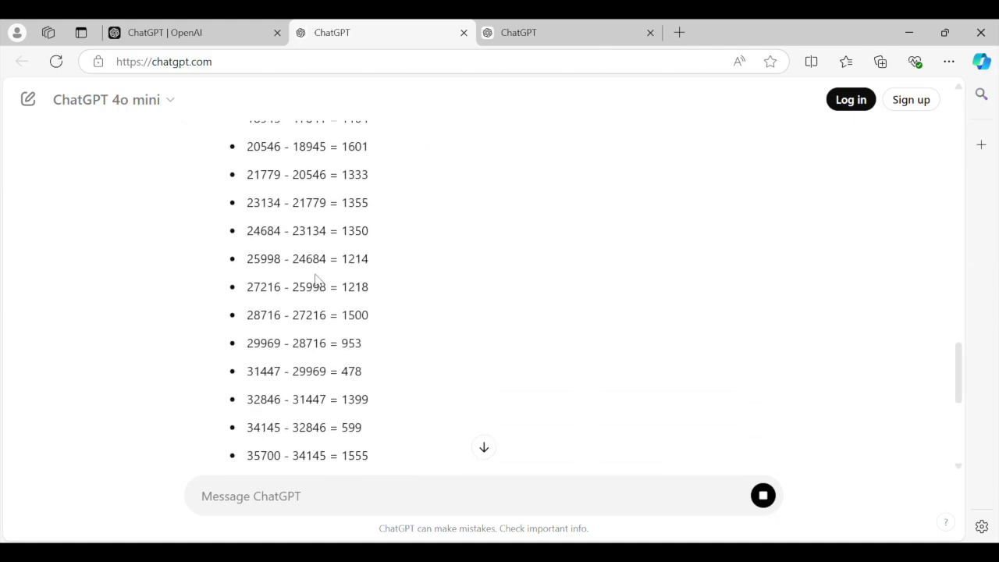
pyautogui.scroll(-12, 316, 277)
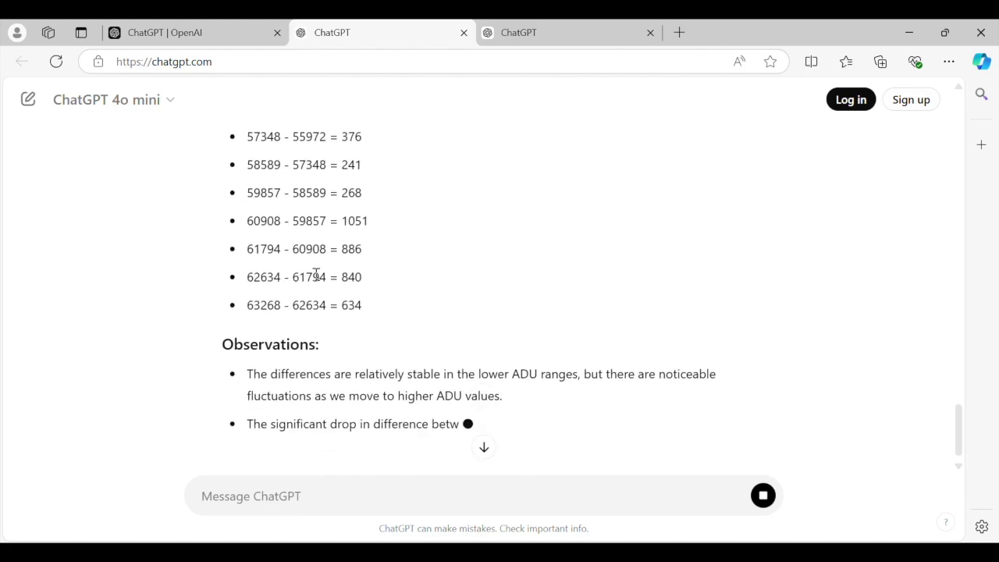
pyautogui.scroll(-3, 316, 274)
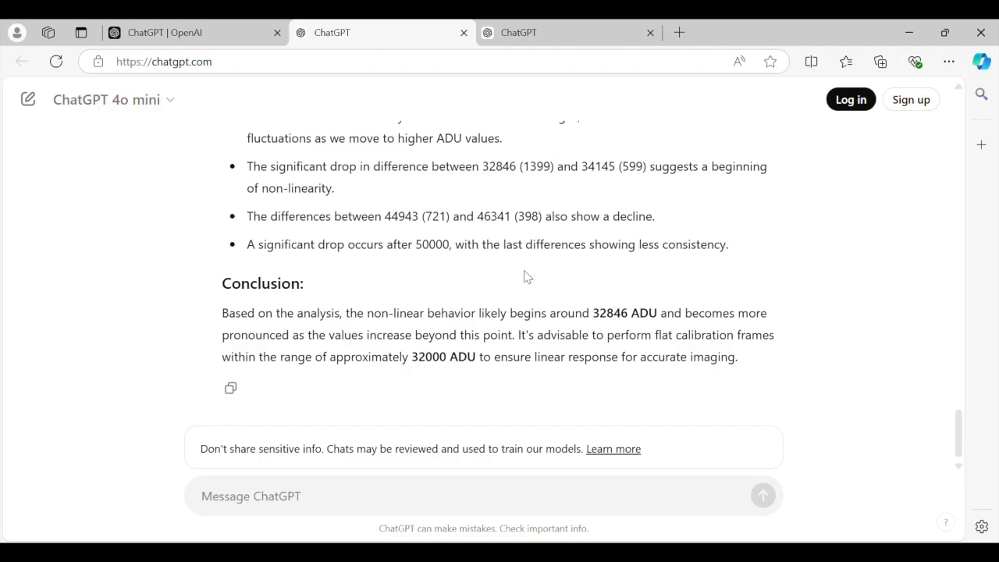
pyautogui.scroll(5, 448, 277)
pyautogui.scroll(5, 438, 281)
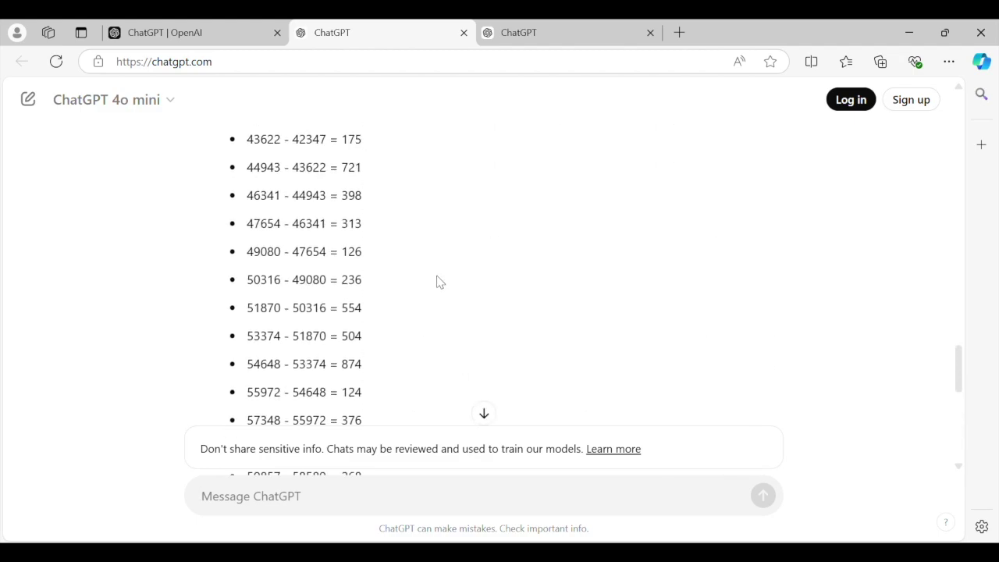
pyautogui.scroll(-1, 437, 281)
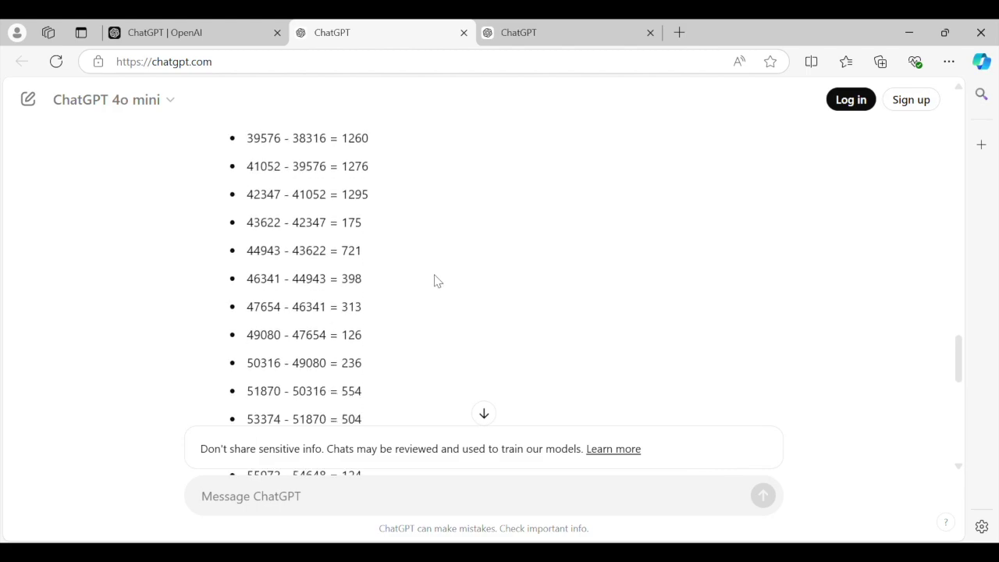